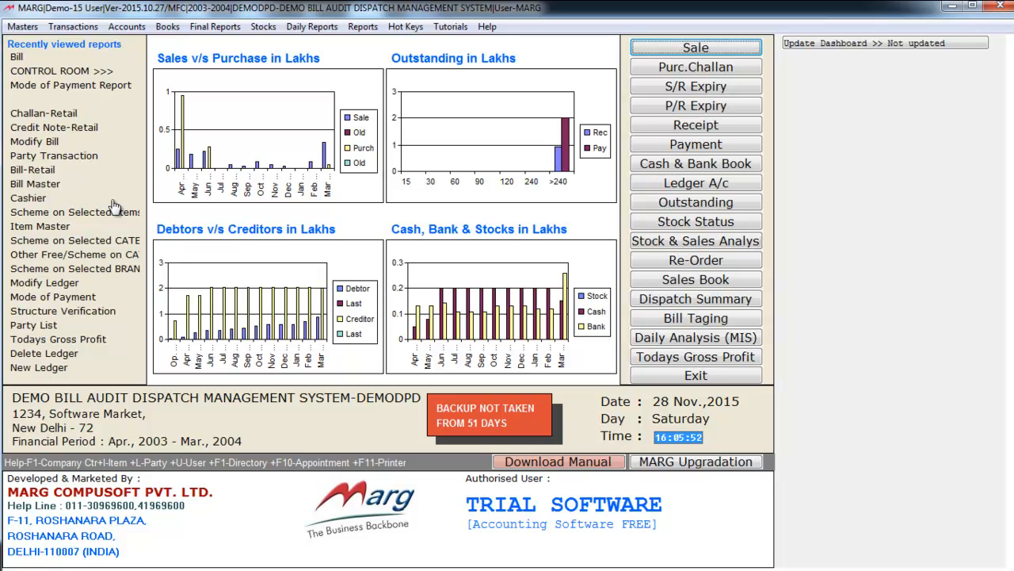
# Open the Control Room and search all settings for "SERIES"
pyautogui.hotkey('alt', 'm')
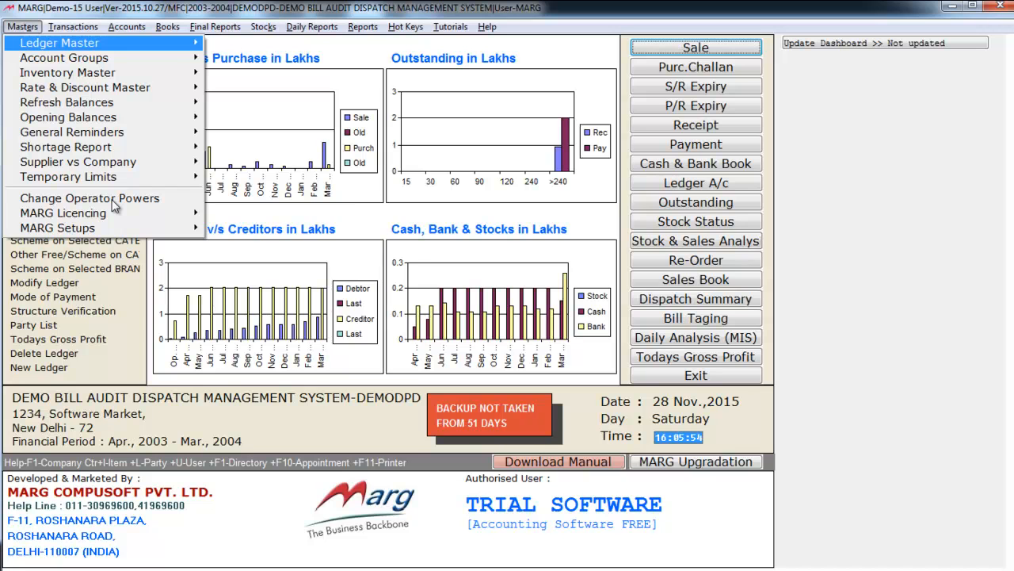
pyautogui.press('Up')
pyautogui.press('Right')
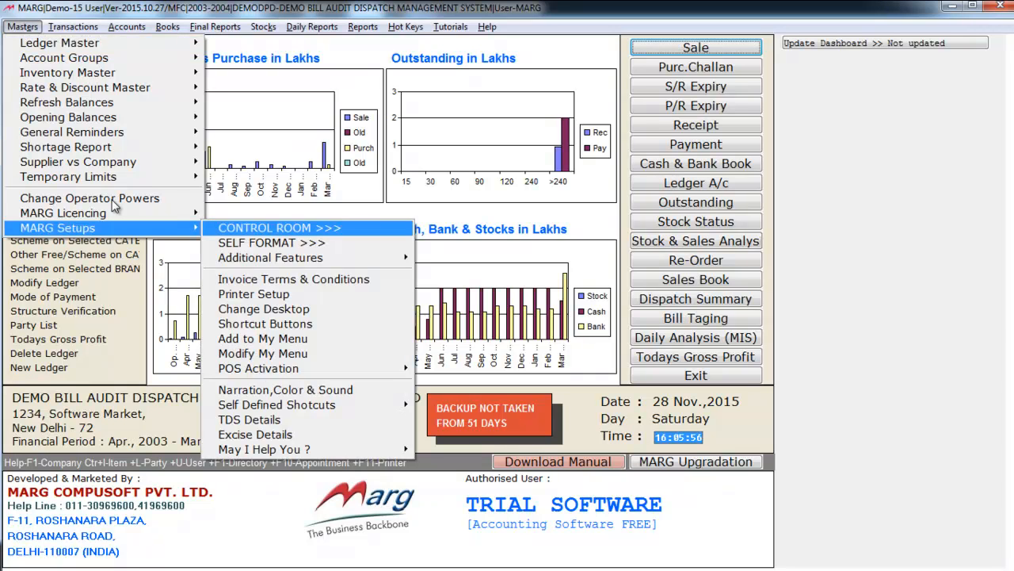
pyautogui.press('Return')
pyautogui.press('Return')
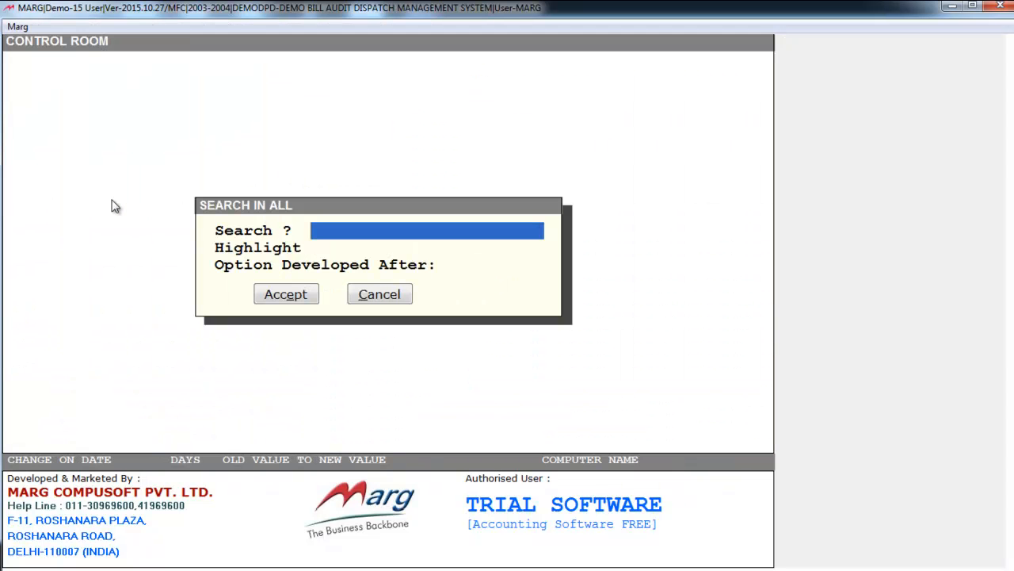
pyautogui.write('SERIES')
pyautogui.press('Return')
pyautogui.press('Return')
pyautogui.press('Return')
pyautogui.press('Return')
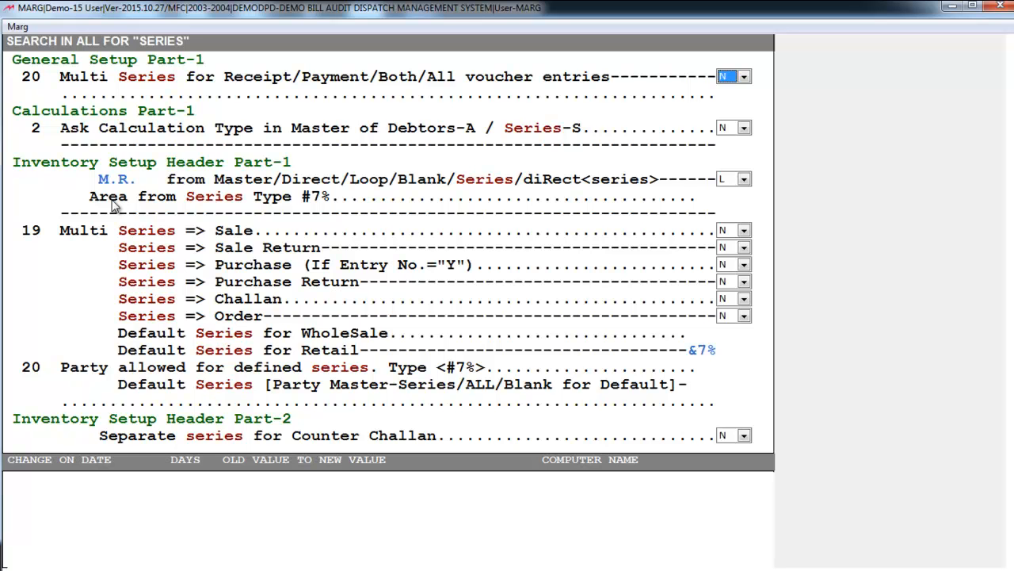
# Look through the available values of the multi-series option for receipt and payment voucher entries, keeping N
pyautogui.press('Down')
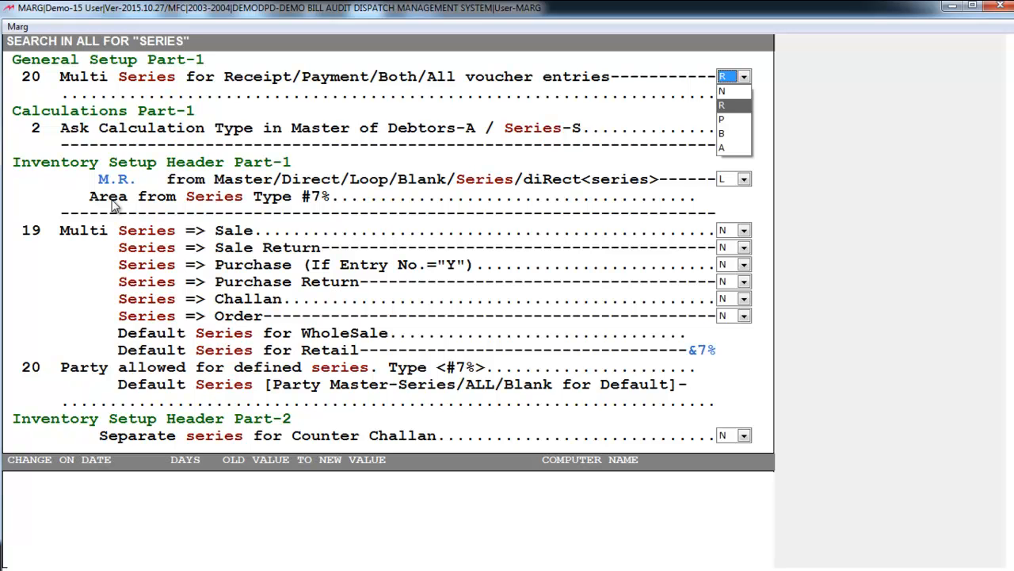
pyautogui.press('Down')
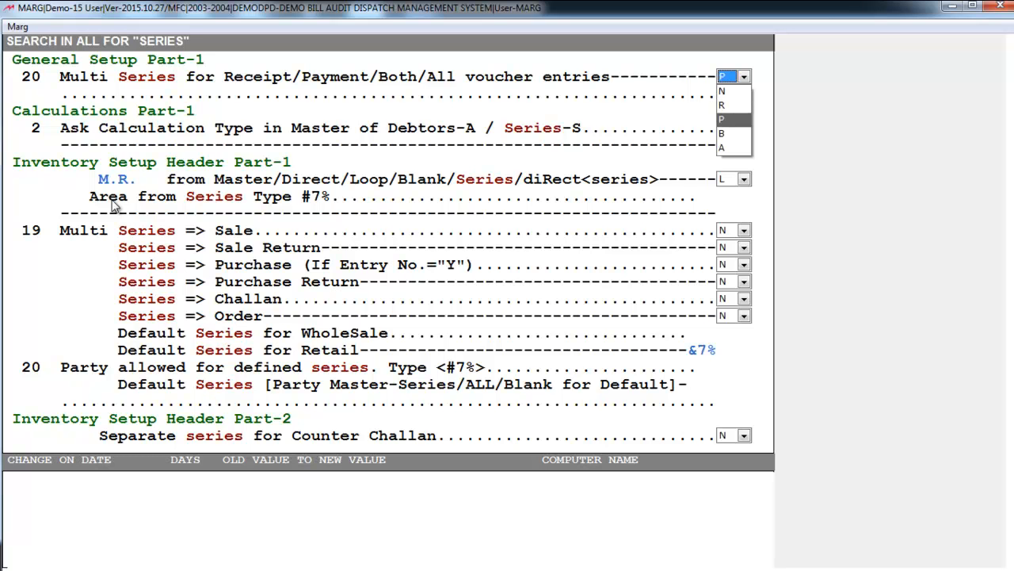
pyautogui.press('Down')
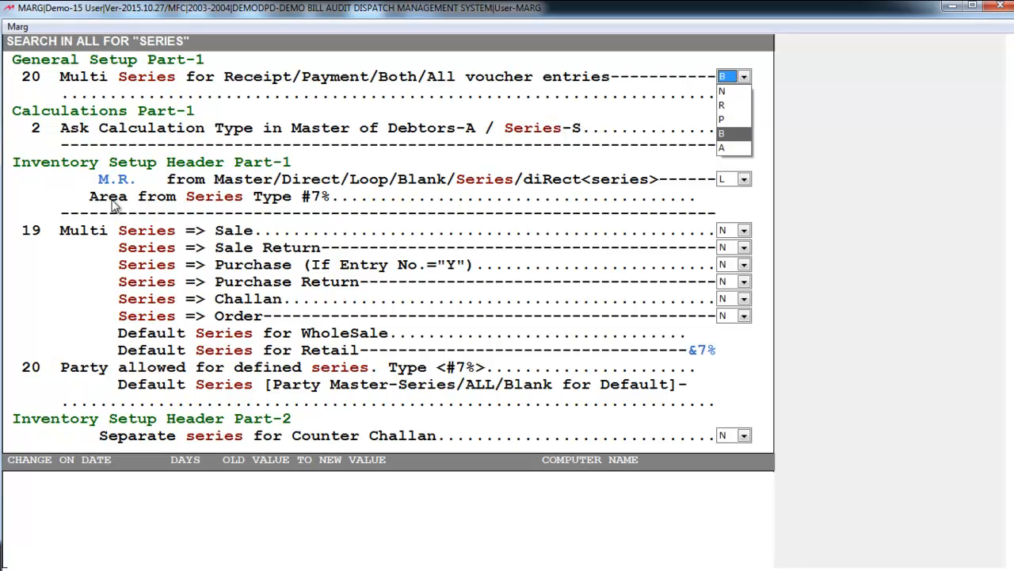
pyautogui.press('Down')
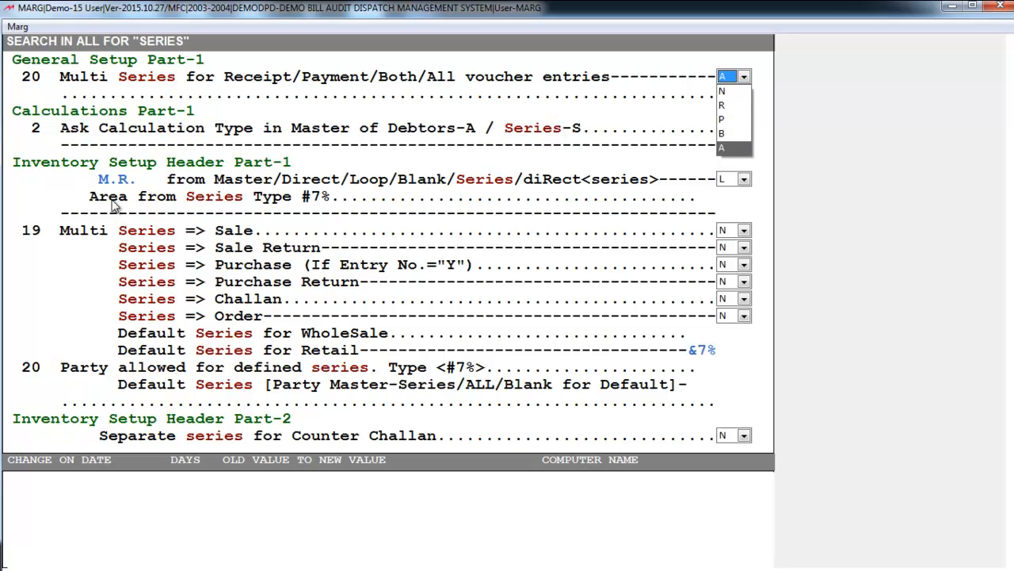
pyautogui.press('Up')
pyautogui.press('Up')
pyautogui.press('Up')
pyautogui.press('Up')
pyautogui.press('Return')
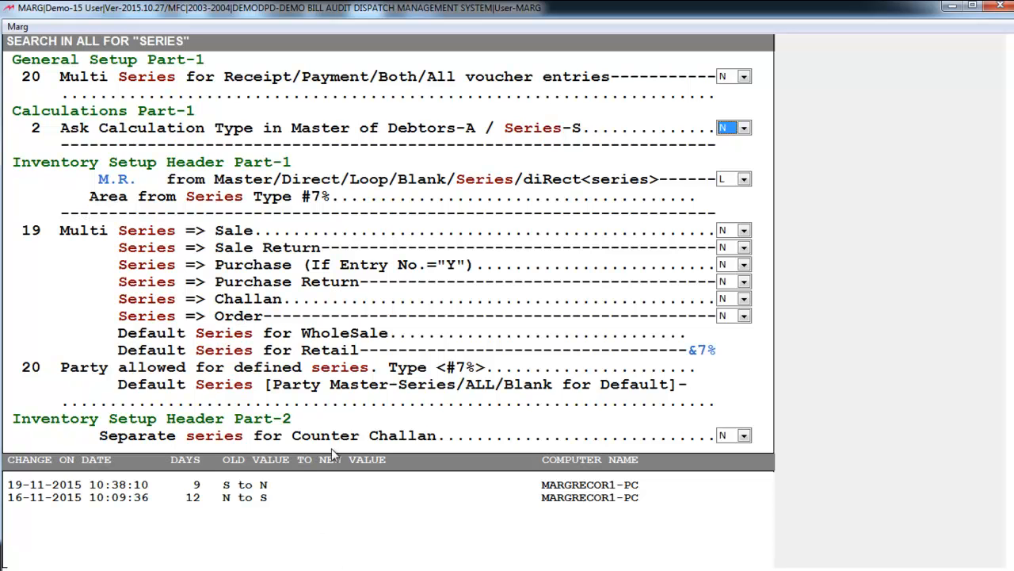
# Set the "Ask Calculation Type in Master of Debtors-A / Series-S" option to S
pyautogui.hotkey('alt', 'Down')
pyautogui.press('Down')
pyautogui.press('Down')
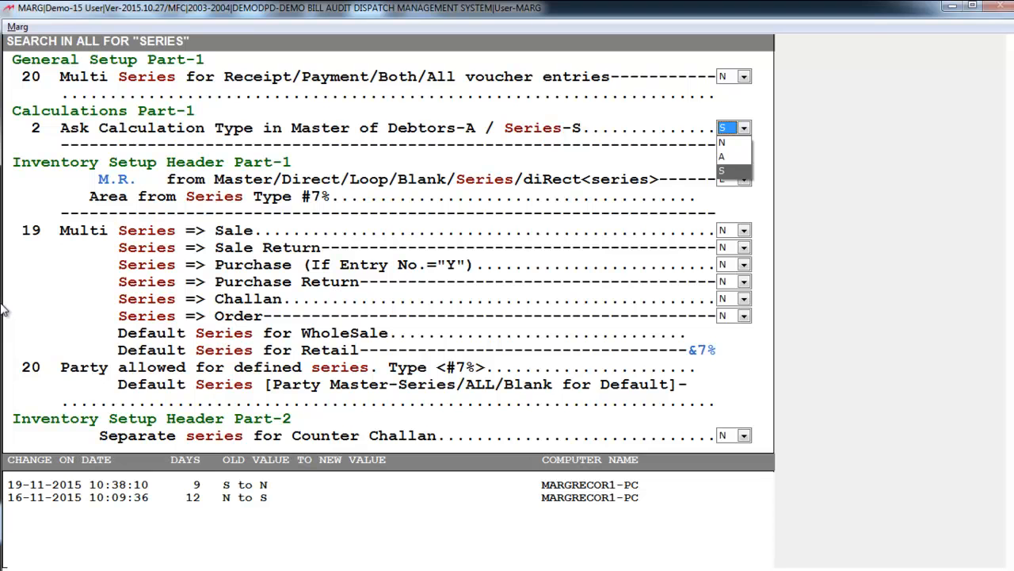
pyautogui.press('Return')
pyautogui.press('Return')
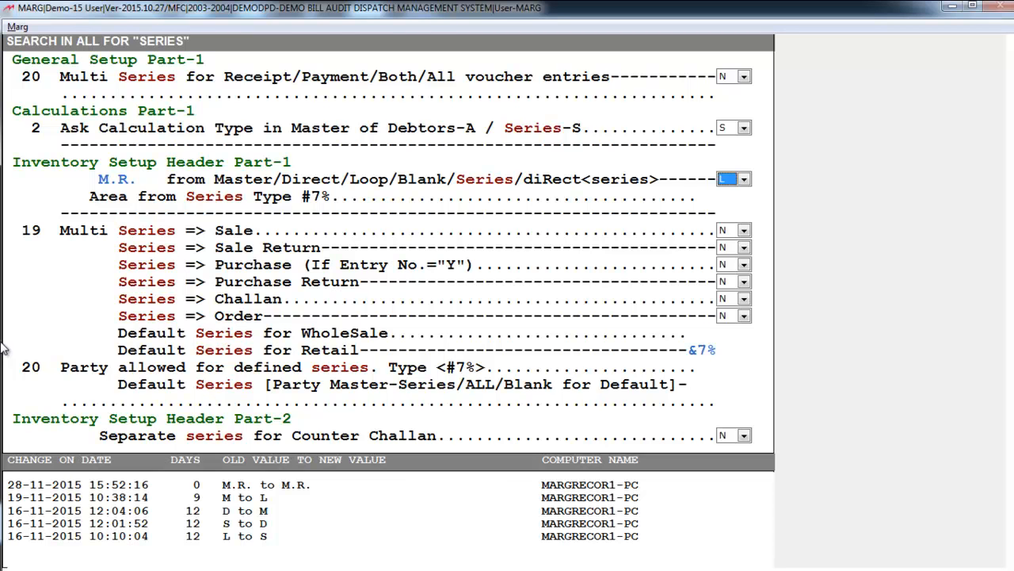
# Set the M.R. source option in Inventory Setup Header Part-1 to S for series
pyautogui.press('Up')
pyautogui.press('space')
pyautogui.press('Down')
pyautogui.press('Down')
pyautogui.press('Down')
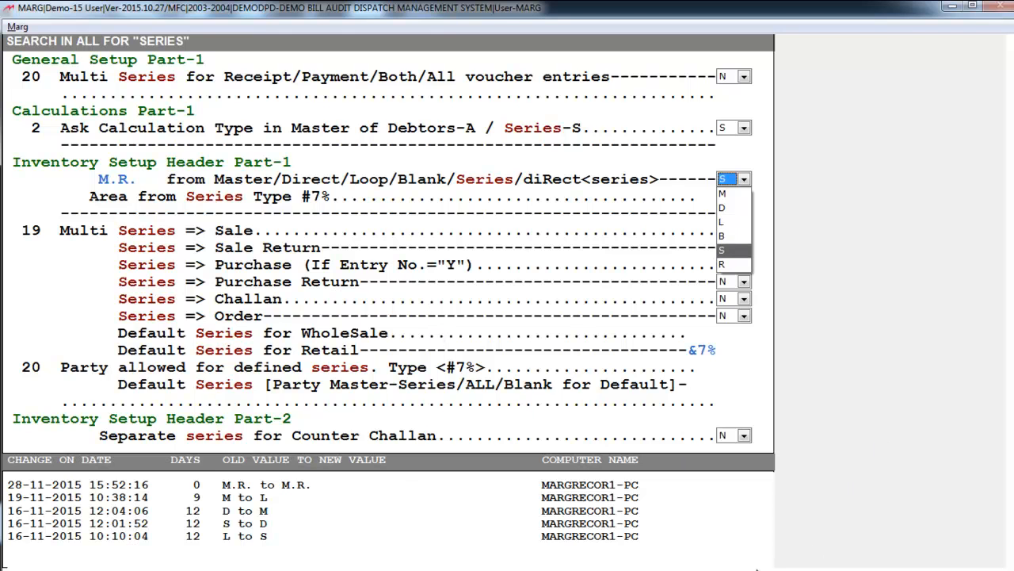
pyautogui.press('Return')
pyautogui.press('Return')
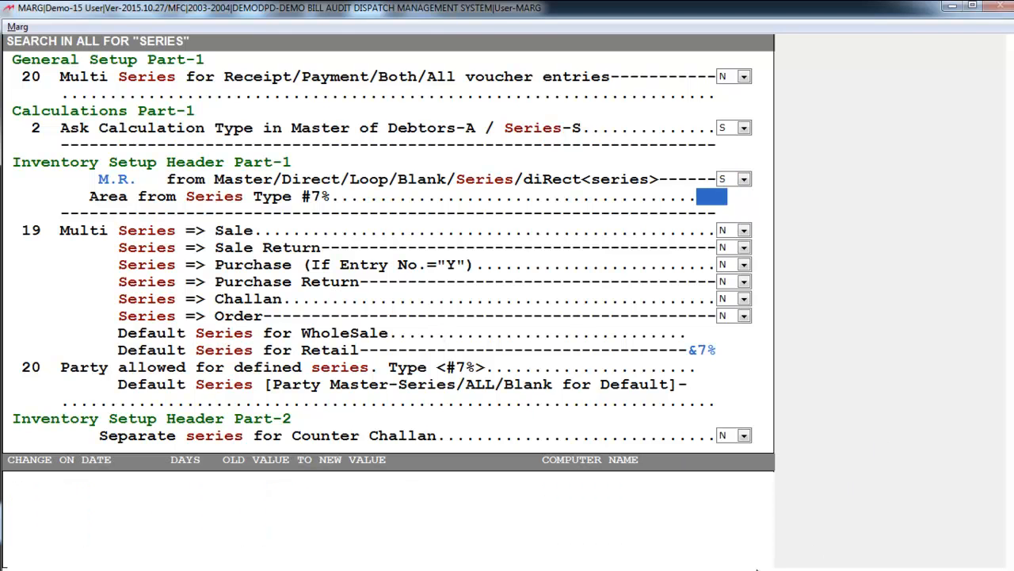
# Enable multiple series for sales by setting the "Multi Series => Sale" option to Y
pyautogui.press('Return')
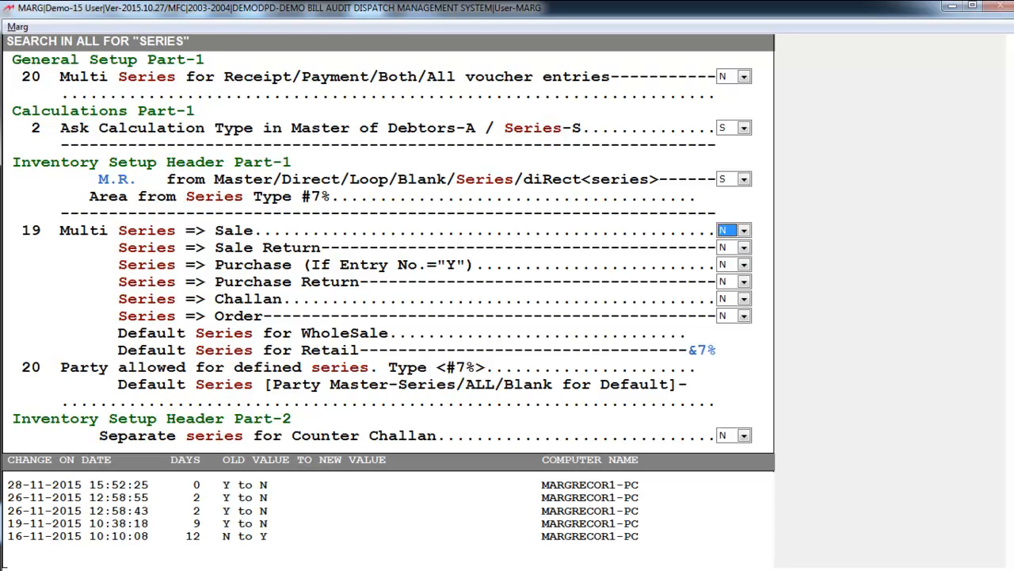
pyautogui.press('Return')
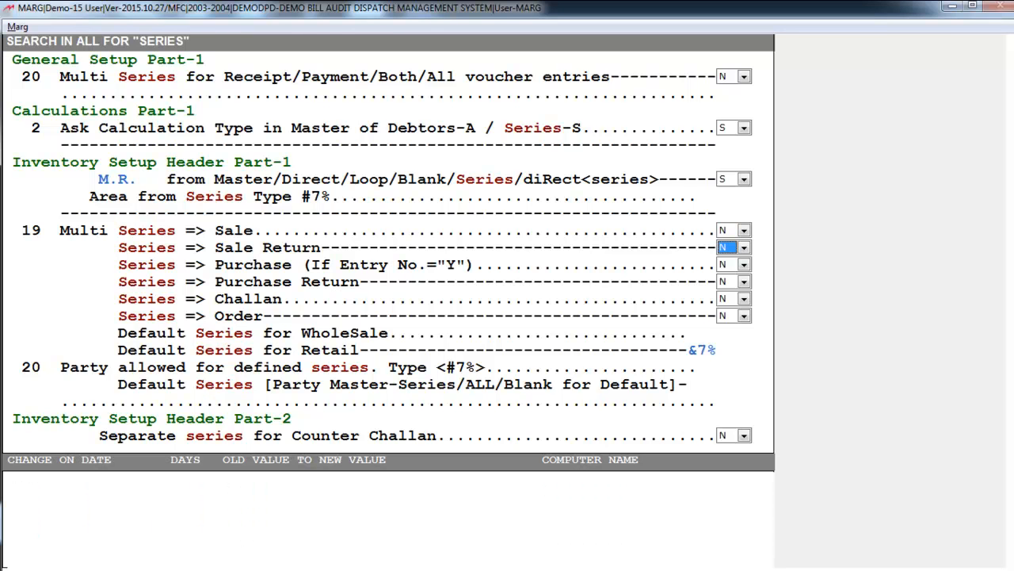
pyautogui.press('Return')
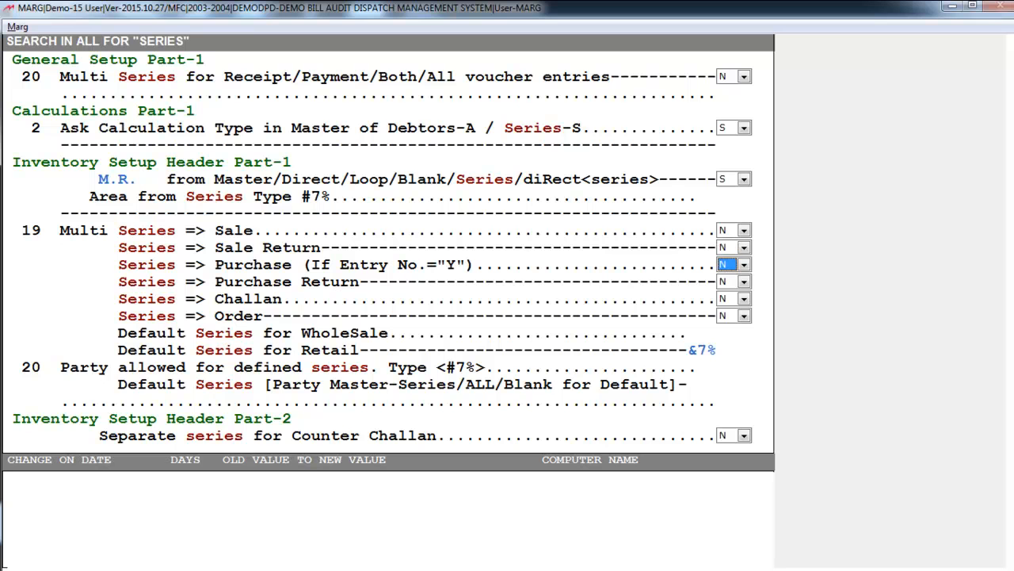
pyautogui.press('Up')
pyautogui.press('Up')
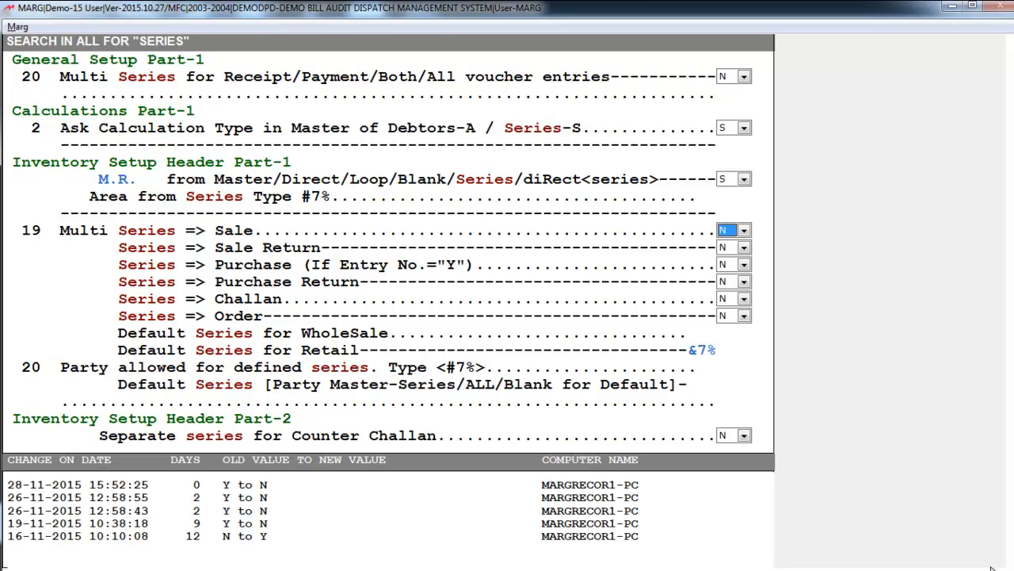
pyautogui.press('Return')
pyautogui.press('Return')
pyautogui.press('Return')
pyautogui.press('Up')
pyautogui.press('Up')
pyautogui.press('Up')
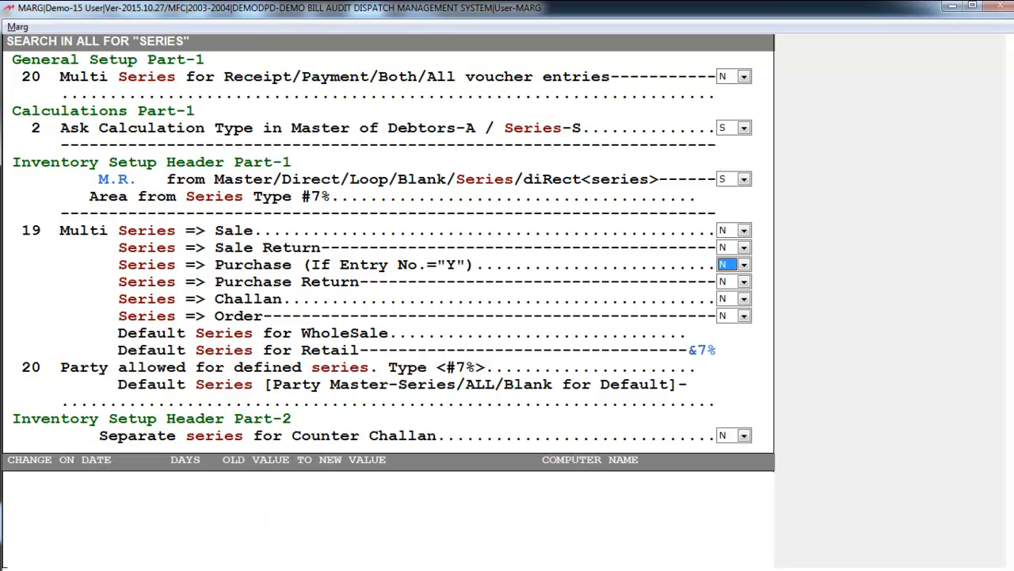
pyautogui.press('space')
pyautogui.press('Down')
pyautogui.press('Return')
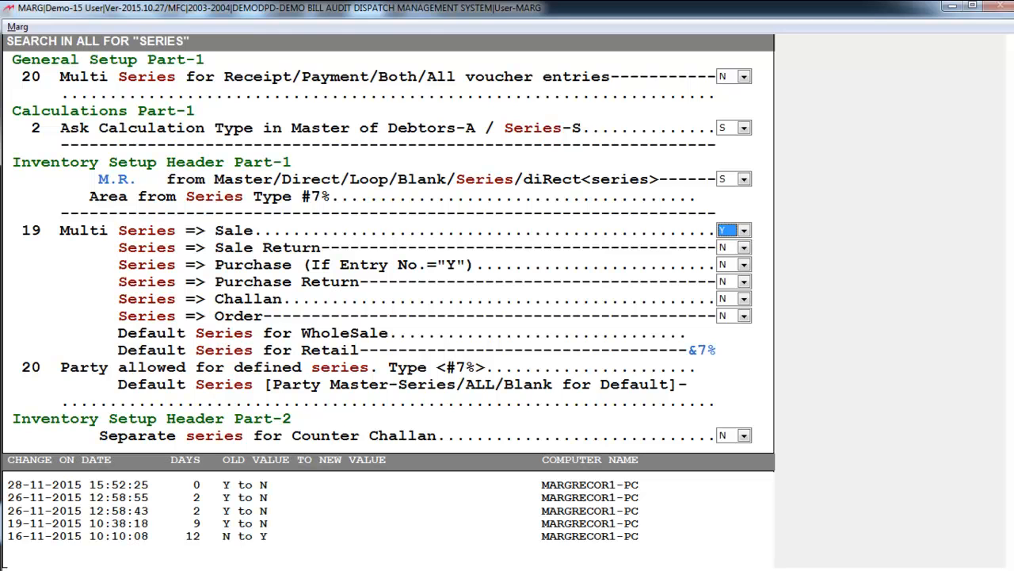
# Set the Auto Series option in VAT Setup Part-1 to M for multi series
pyautogui.press('Escape')
pyautogui.press('Return')
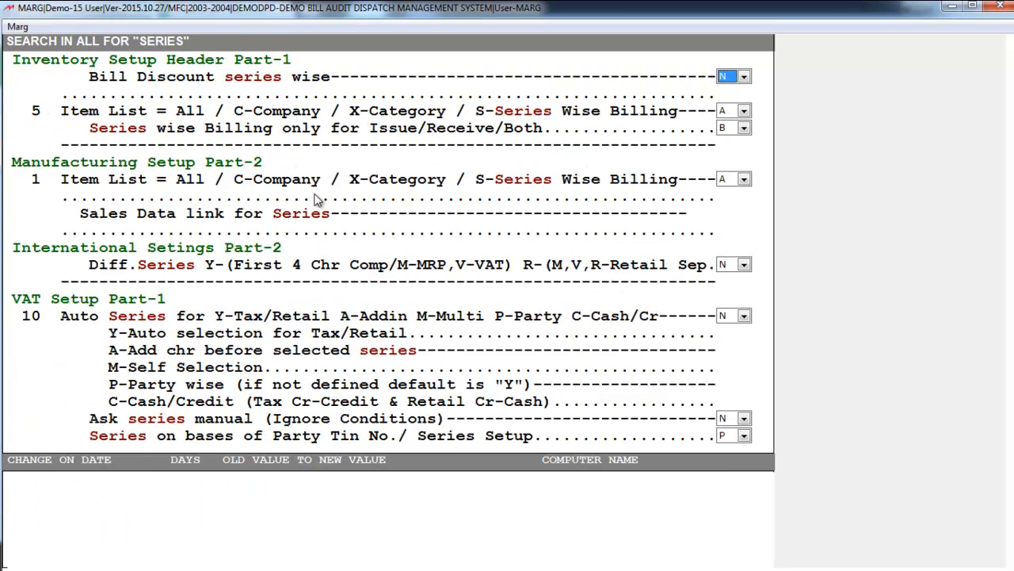
pyautogui.press('Return')
pyautogui.press('Return')
pyautogui.press('Return')
pyautogui.press('Return')
pyautogui.press('Return')
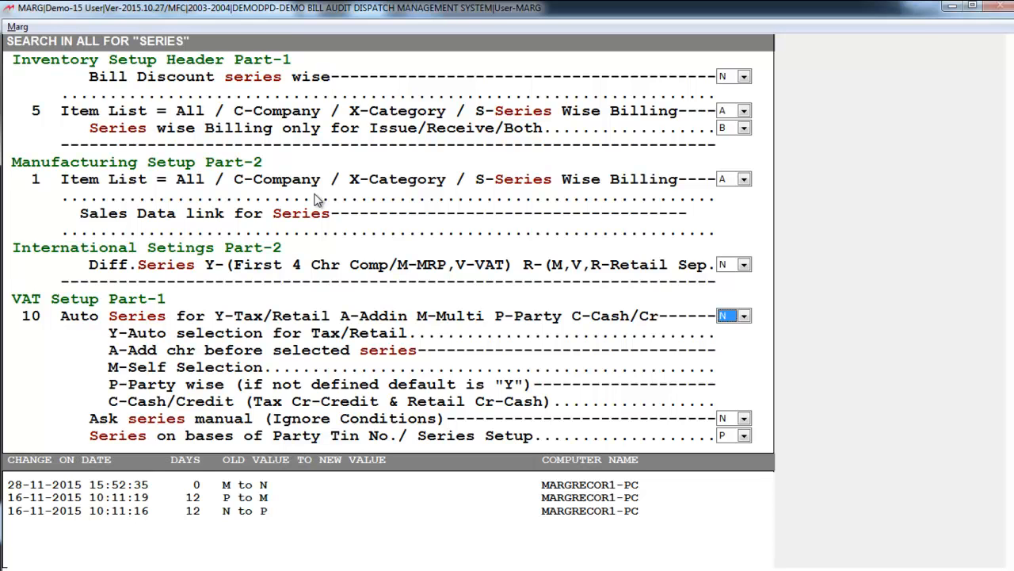
pyautogui.hotkey('alt', 'Down')
pyautogui.press('Down')
pyautogui.press('Down')
pyautogui.press('Down')
pyautogui.press('Down')
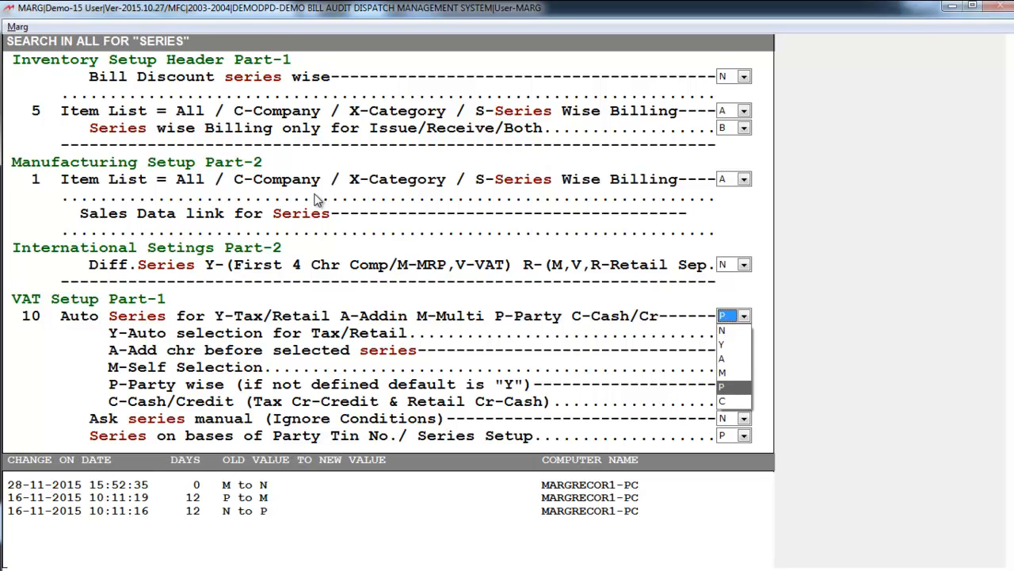
pyautogui.press('Up')
pyautogui.press('Return')
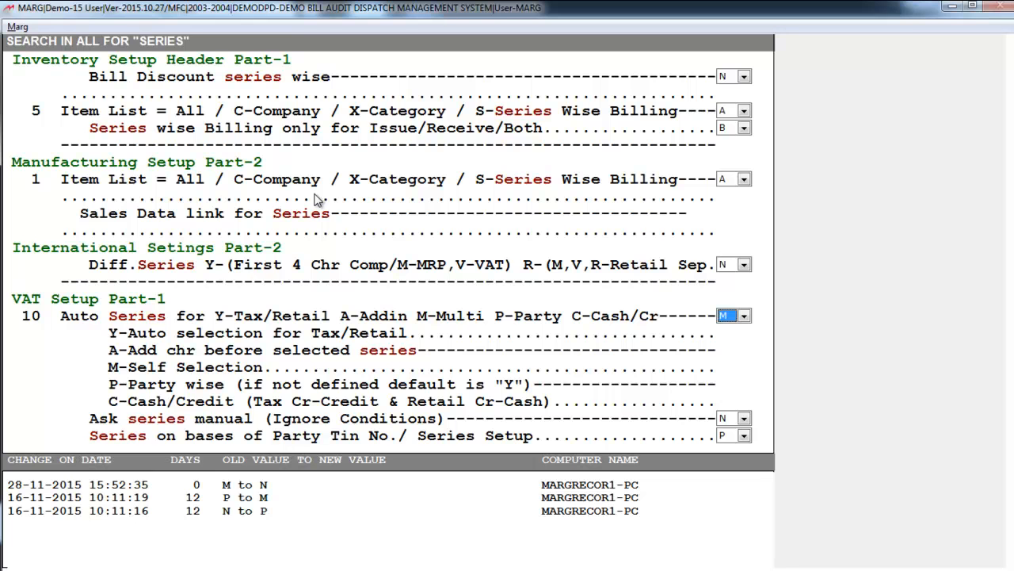
# Leave the series settings and save the Control Room changes
pyautogui.press('Return')
pyautogui.press('Return')
pyautogui.press('Return')
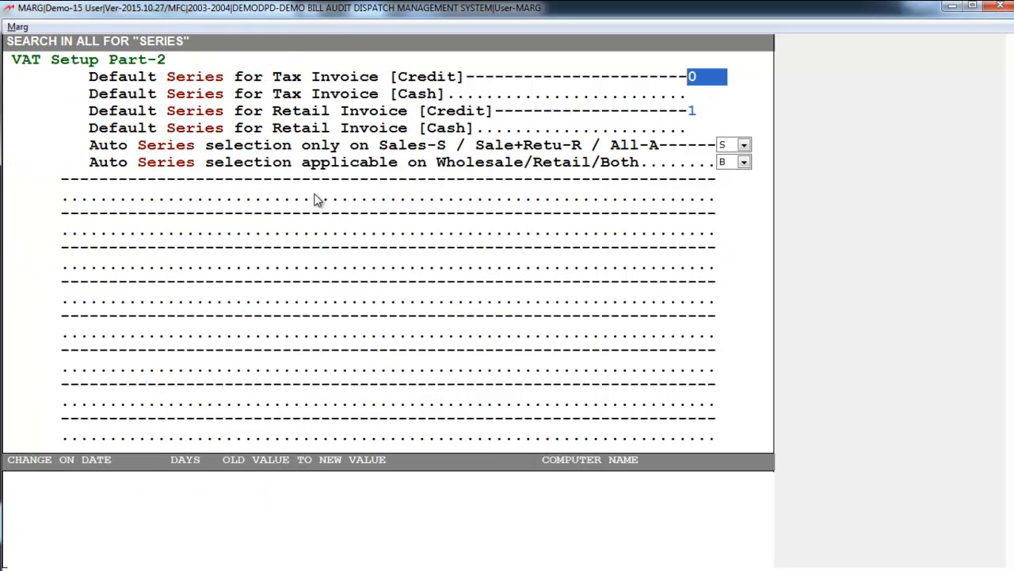
pyautogui.press('Escape')
pyautogui.press('Right')
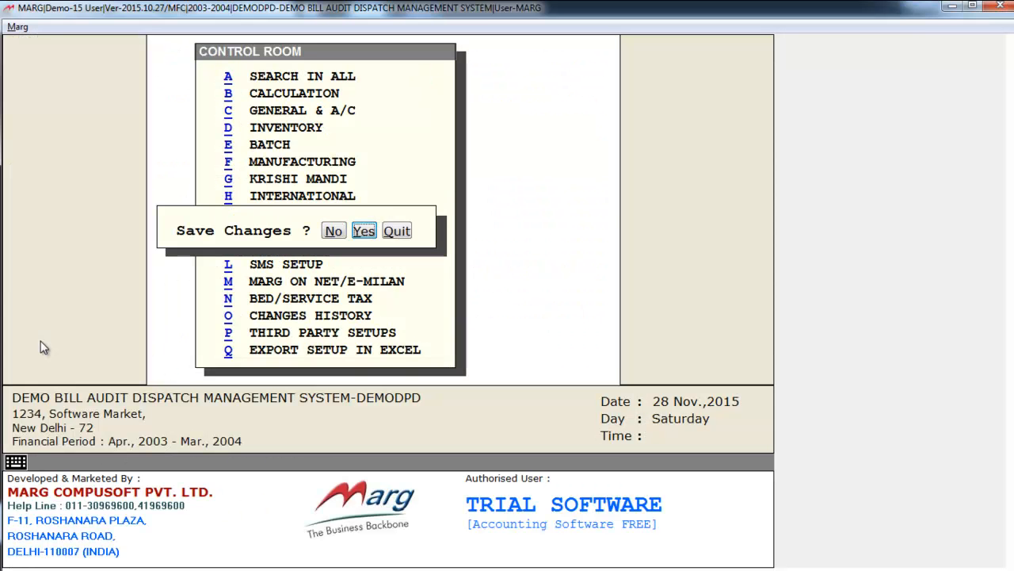
pyautogui.press('Return')
pyautogui.press('Return')
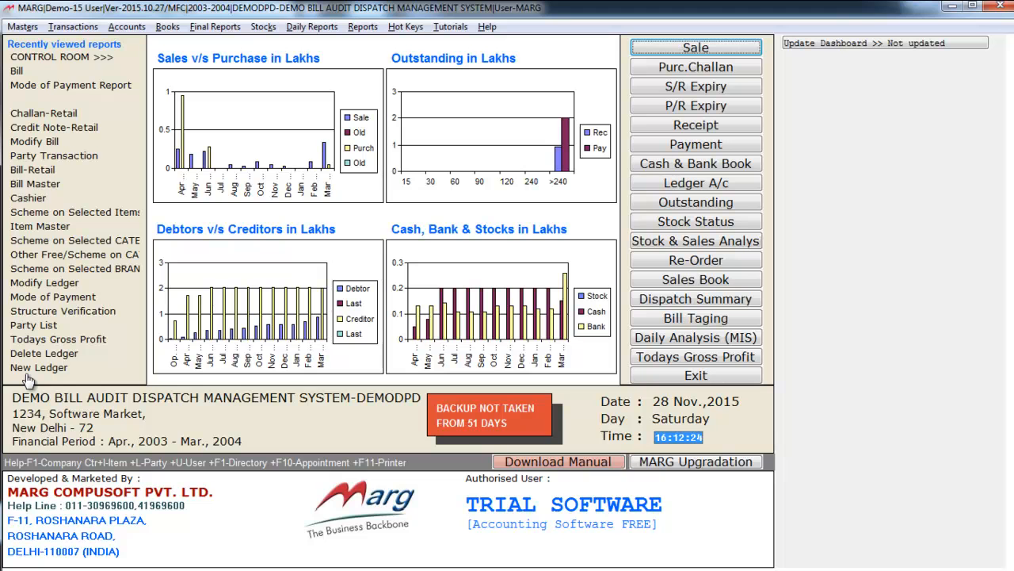
# Reopen the Control Room and search all settings for "RETAIL"
pyautogui.hotkey('alt', 'm')
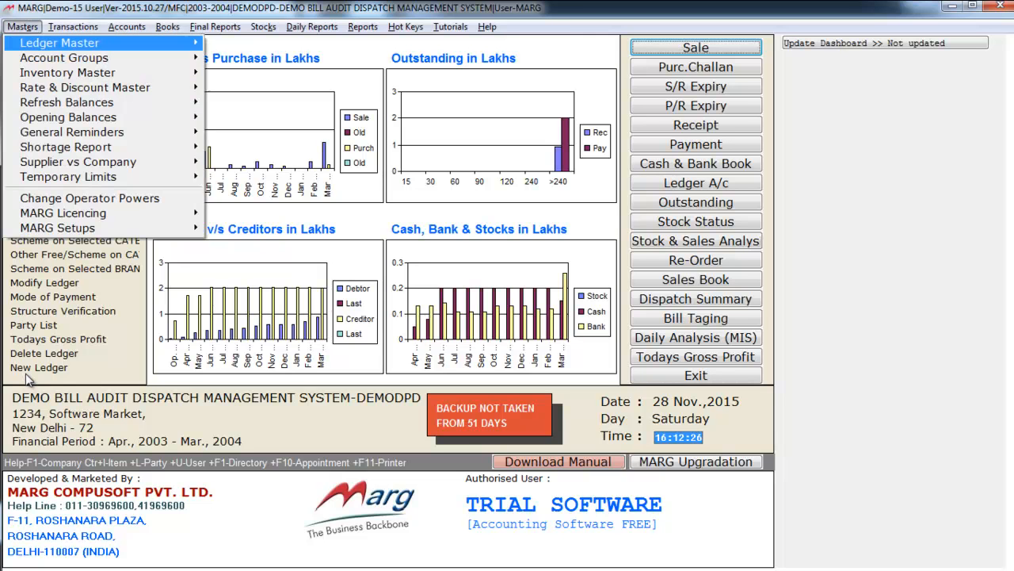
pyautogui.press('Up')
pyautogui.press('Right')
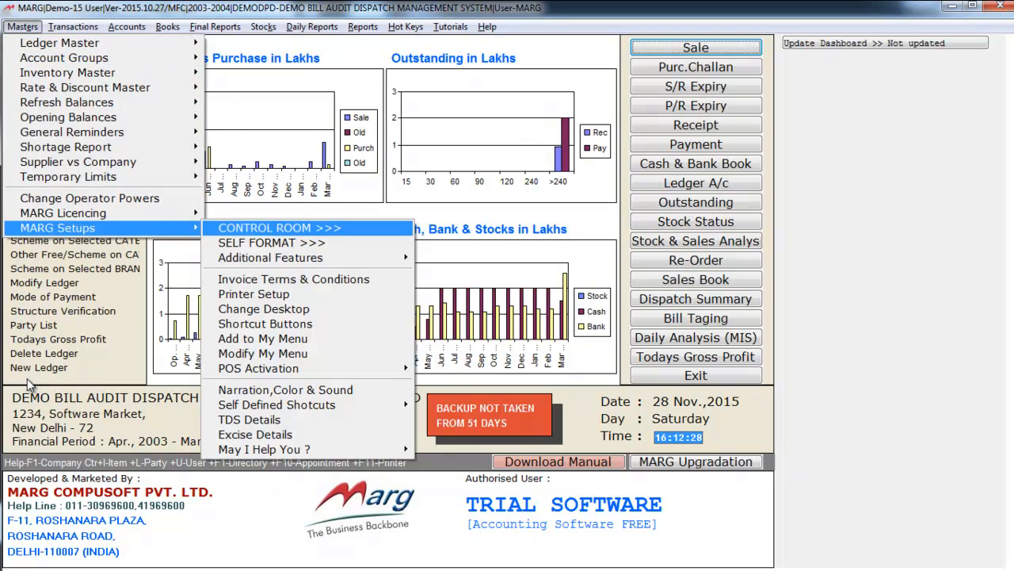
pyautogui.press('Return')
pyautogui.press('Return')
pyautogui.write('RET')
pyautogui.write('AS')
pyautogui.press('BackSpace')
pyautogui.write('IL')
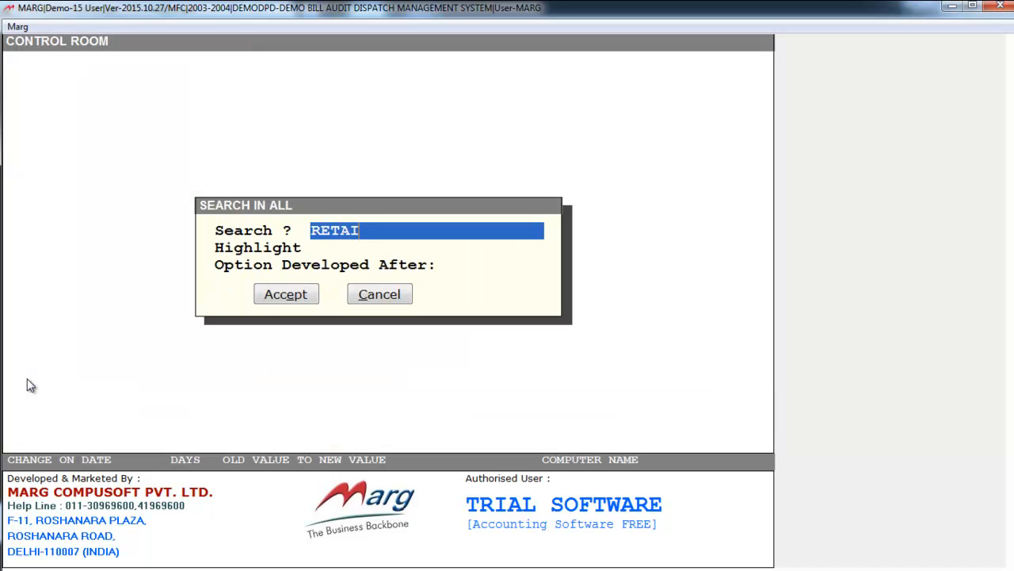
pyautogui.press('Return')
pyautogui.press('Return')
pyautogui.press('Return')
# Set the "Retail Billing Required" option to 1 for Chemist
pyautogui.press('Down')
pyautogui.press('Down')
pyautogui.press('Down')
pyautogui.press('Down')
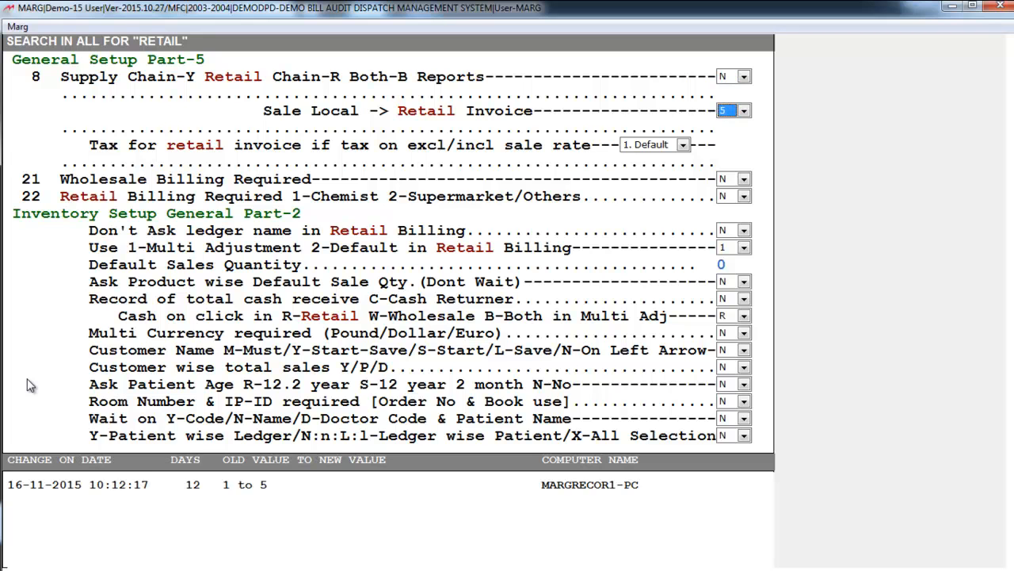
pyautogui.press('Return')
pyautogui.press('Down')
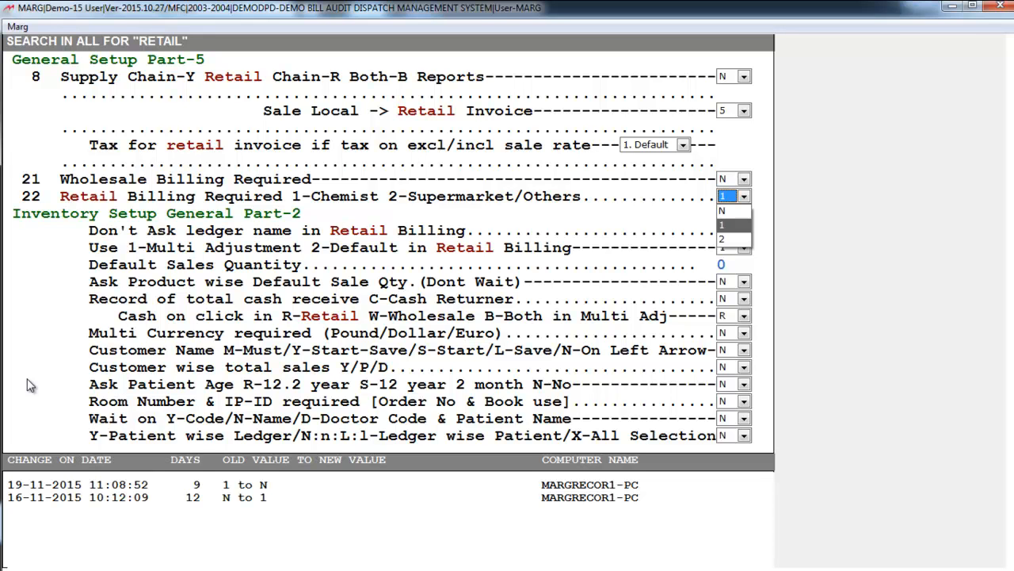
pyautogui.press('Return')
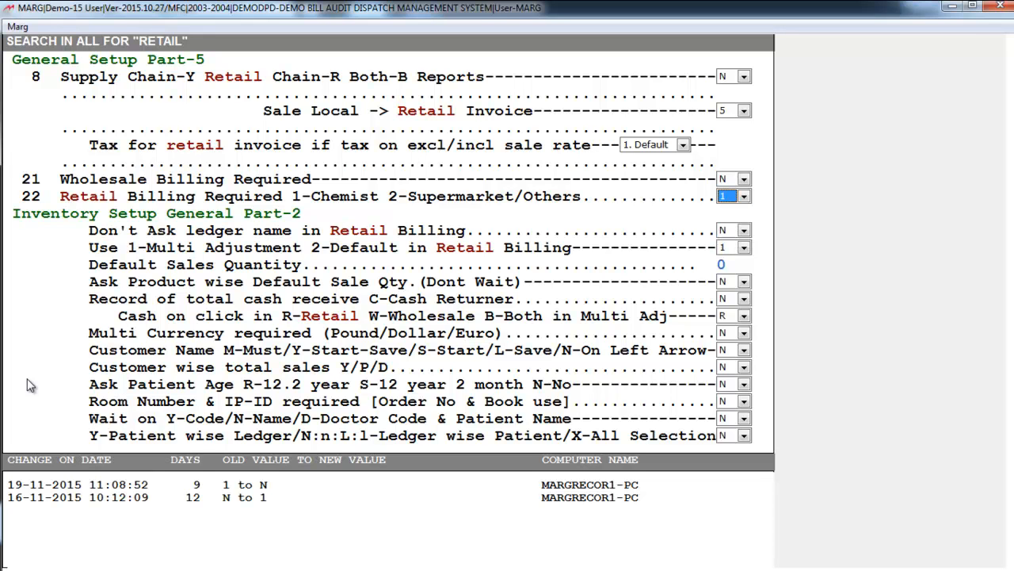
# Leave the retail settings and save the Control Room changes
pyautogui.press('Down')
pyautogui.press('Down')
pyautogui.press('Down')
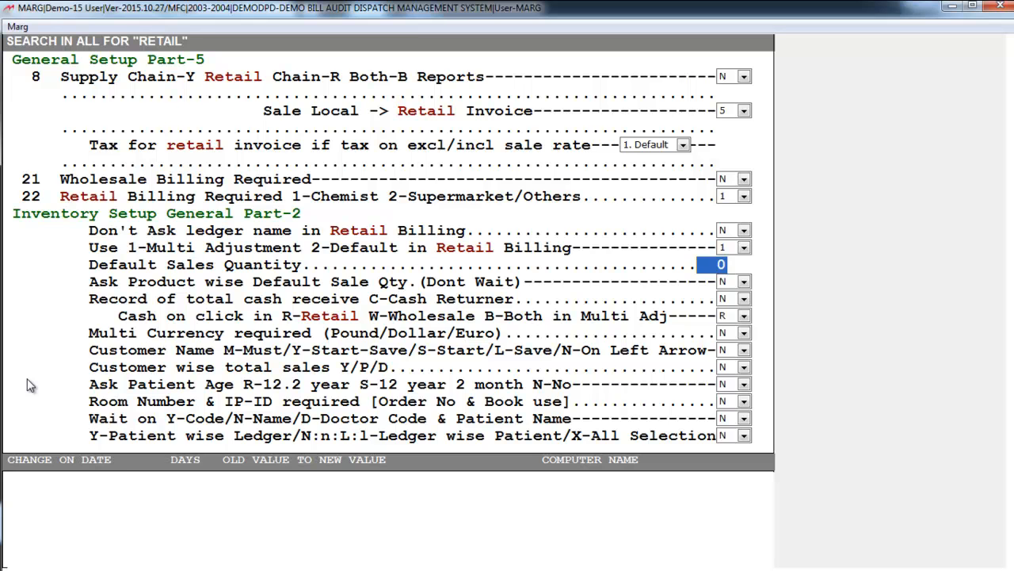
pyautogui.press('Escape')
pyautogui.press('Escape')
pyautogui.press('Escape')
pyautogui.press('Right')
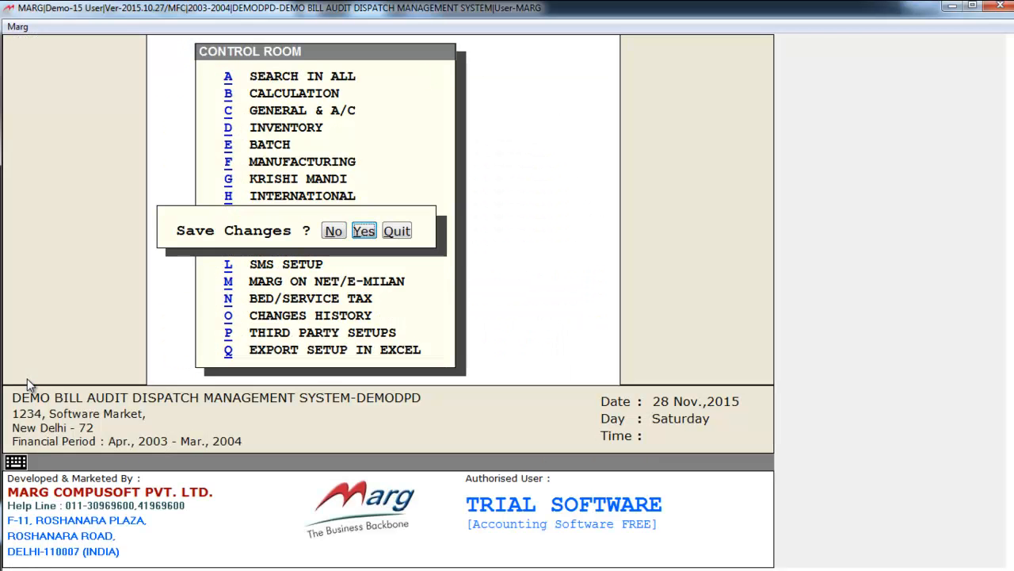
pyautogui.press('Return')
pyautogui.press('Return')
# Confirm the Control Room changes and open a new sale bill entry
pyautogui.hotkey('alt', 't')
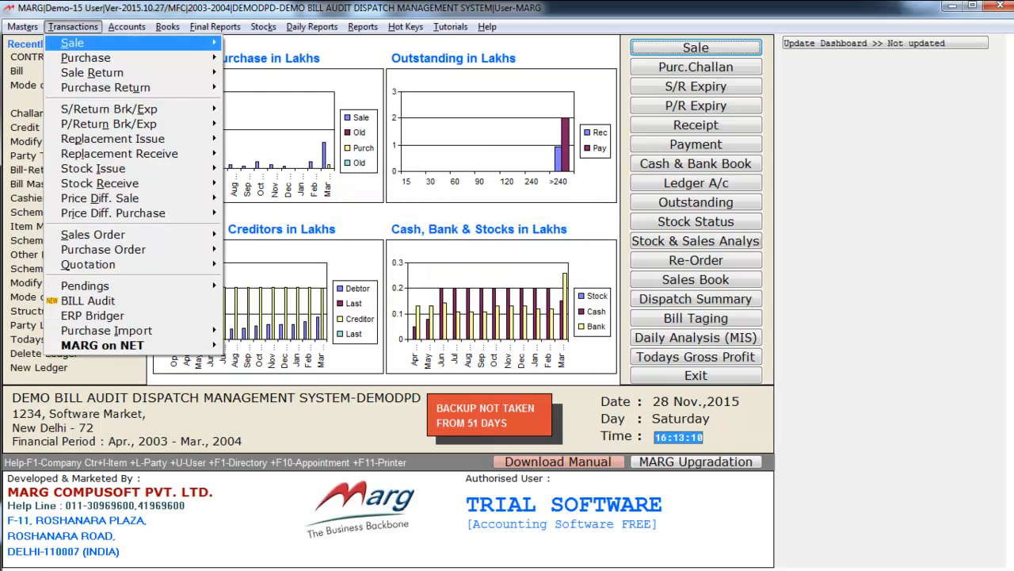
pyautogui.press('Return')
pyautogui.press('Return')
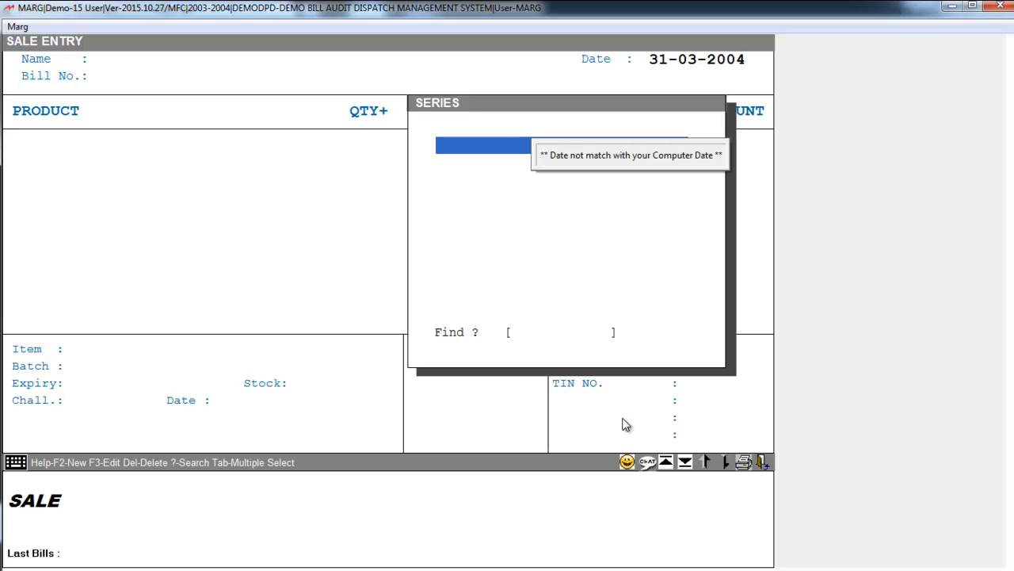
# Create a billing series WH for WHOLESALE, keeping the default format, usage, invoice type, calculation and sale rate
pyautogui.press('F2')
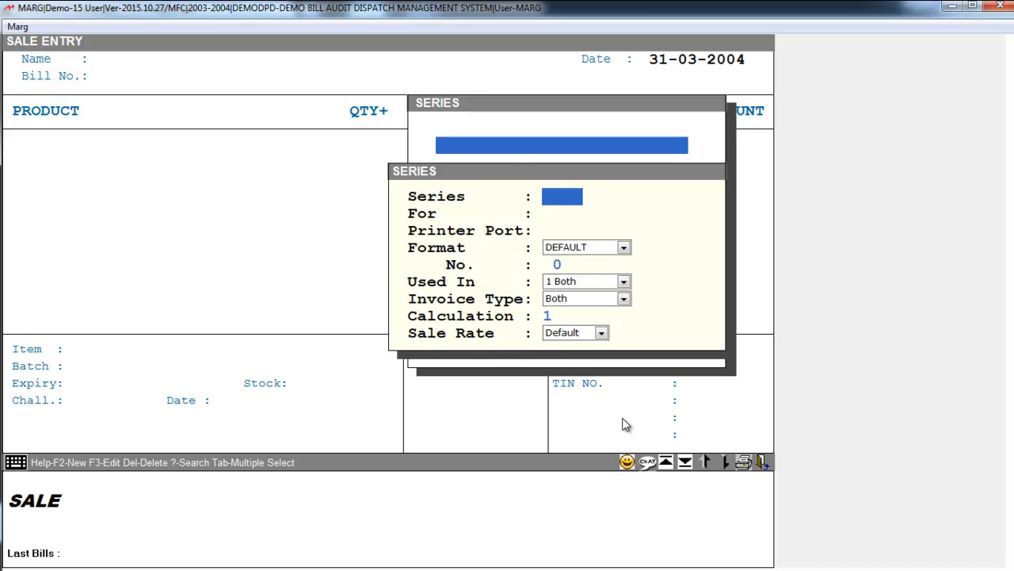
pyautogui.write('WH')
pyautogui.press('Return')
pyautogui.write('WHOLESALE')
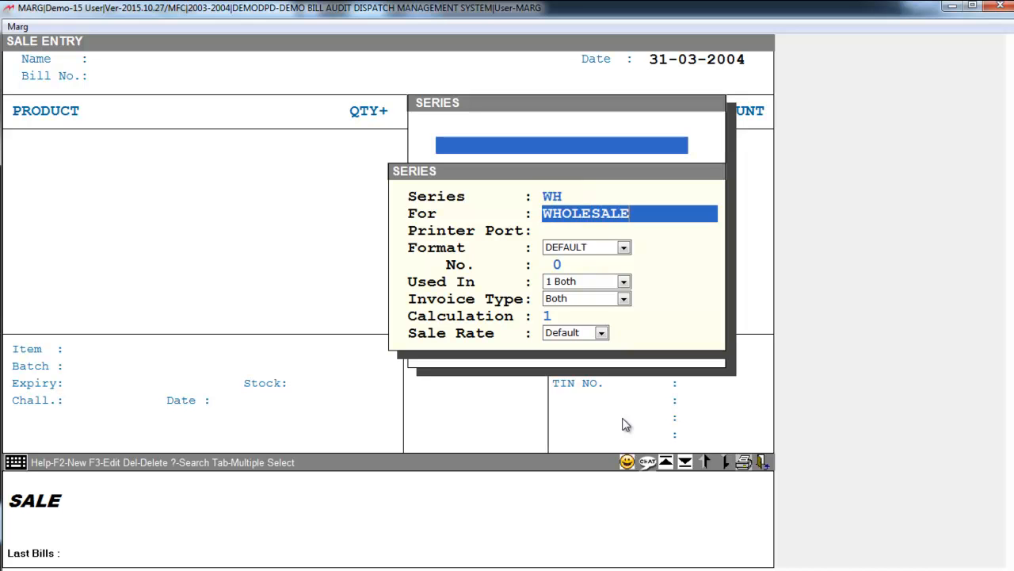
pyautogui.press('Return')
pyautogui.press('Return')
pyautogui.press('Return')
pyautogui.press('Return')
pyautogui.press('Return')
pyautogui.press('Return')
pyautogui.press('Return')
pyautogui.press('Return')
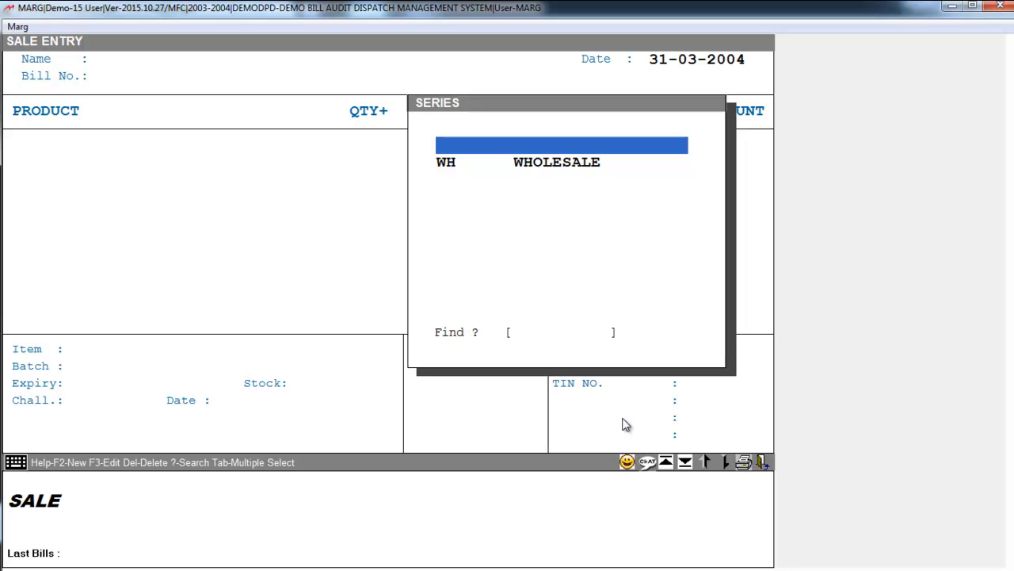
# Create a second billing series RT for RETAIL, keeping all its remaining settings at their defaults
pyautogui.press('Return')
pyautogui.write('RT')
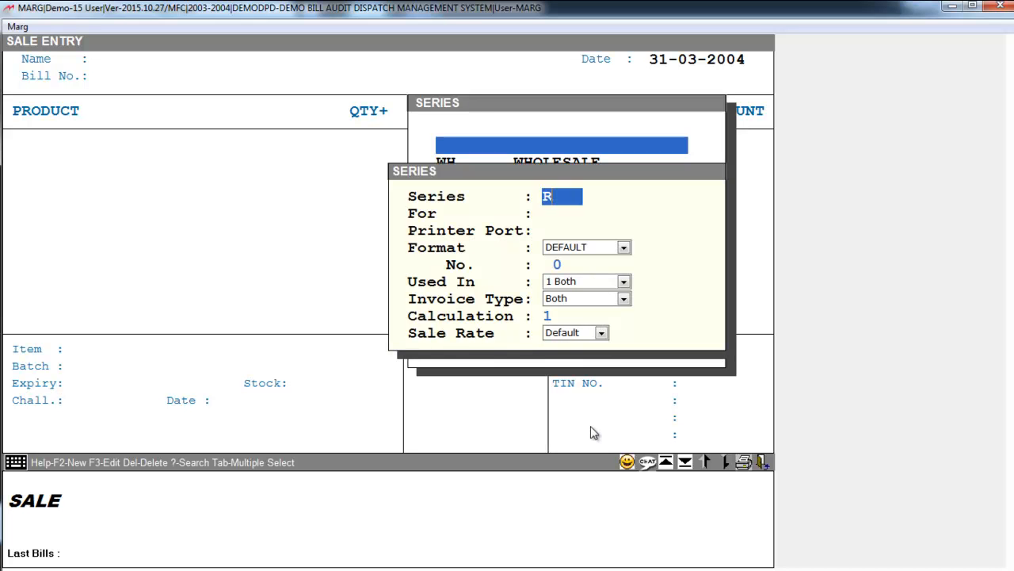
pyautogui.press('Return')
pyautogui.write('RETAIL')
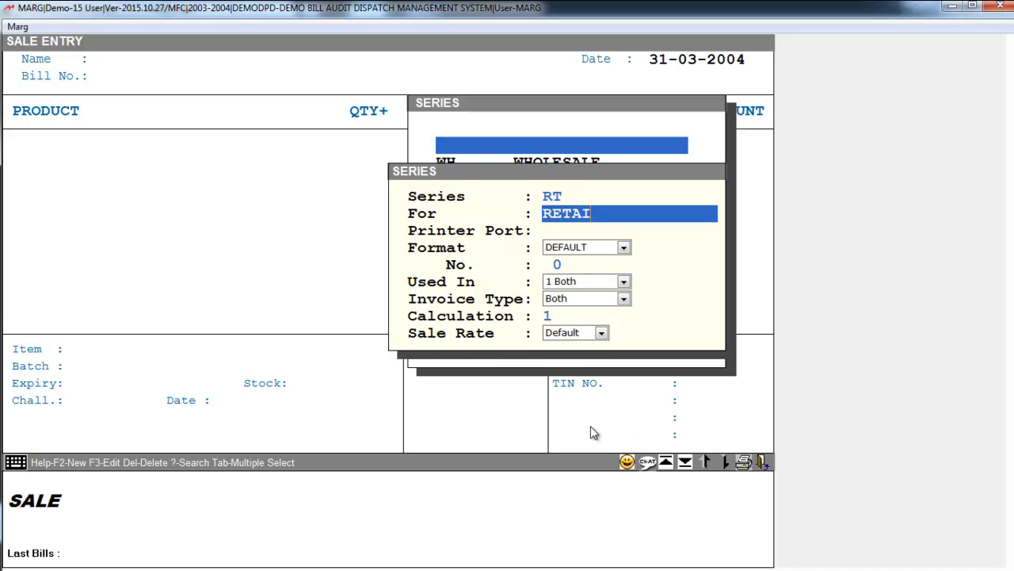
pyautogui.press('Return')
pyautogui.press('Return')
pyautogui.press('Return')
pyautogui.press('Return')
pyautogui.press('Return')
pyautogui.press('Return')
pyautogui.press('Return')
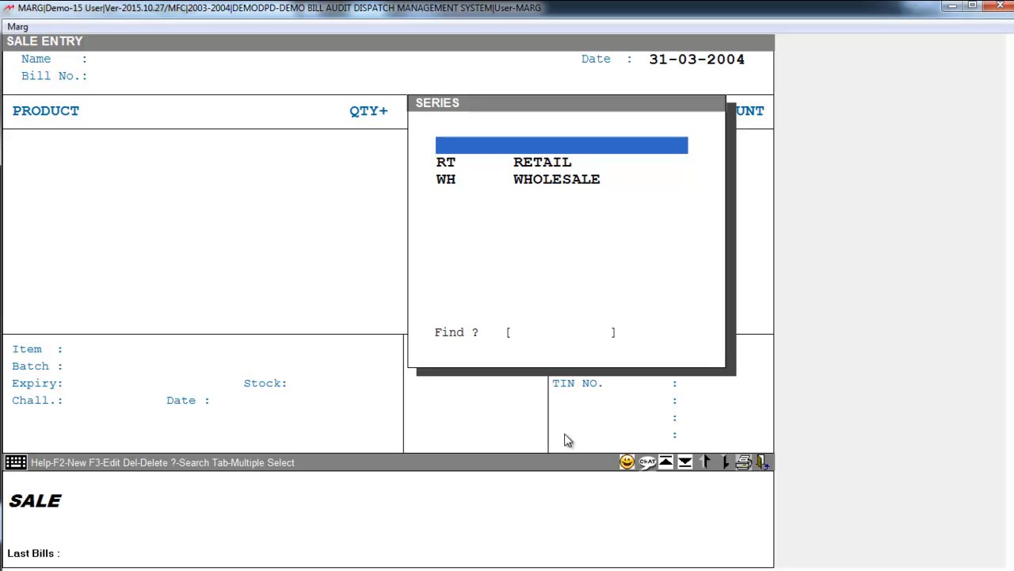
# Start a WHOLESALE series bill for B.LAL & SONS with no M.R. and tax type LS 4 %
pyautogui.write('w')
pyautogui.press('Return')
pyautogui.press('Down')
pyautogui.press('Down')
pyautogui.press('Down')
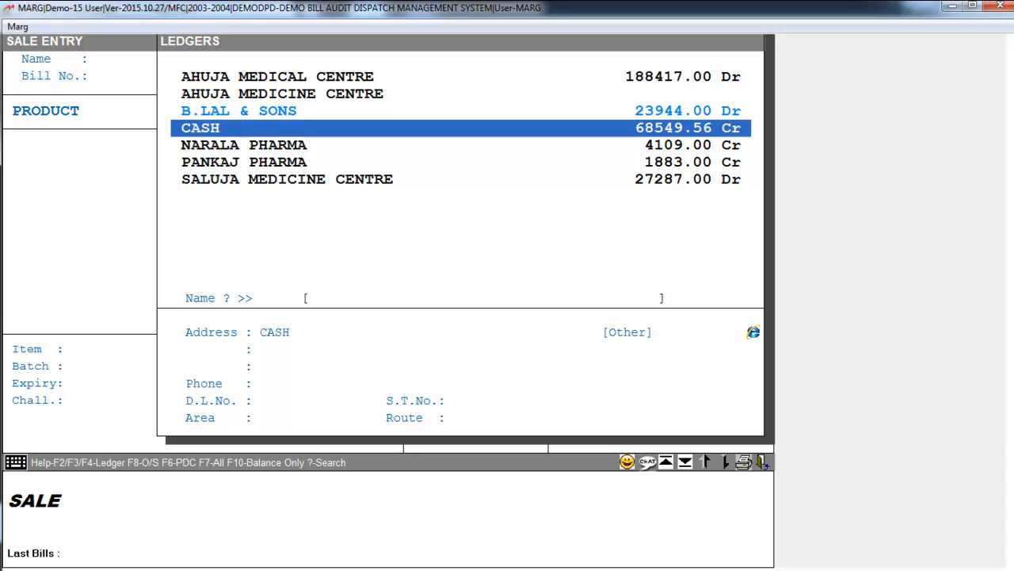
pyautogui.press('Down')
pyautogui.press('Down')
pyautogui.press('Up')
pyautogui.press('Up')
pyautogui.press('Up')
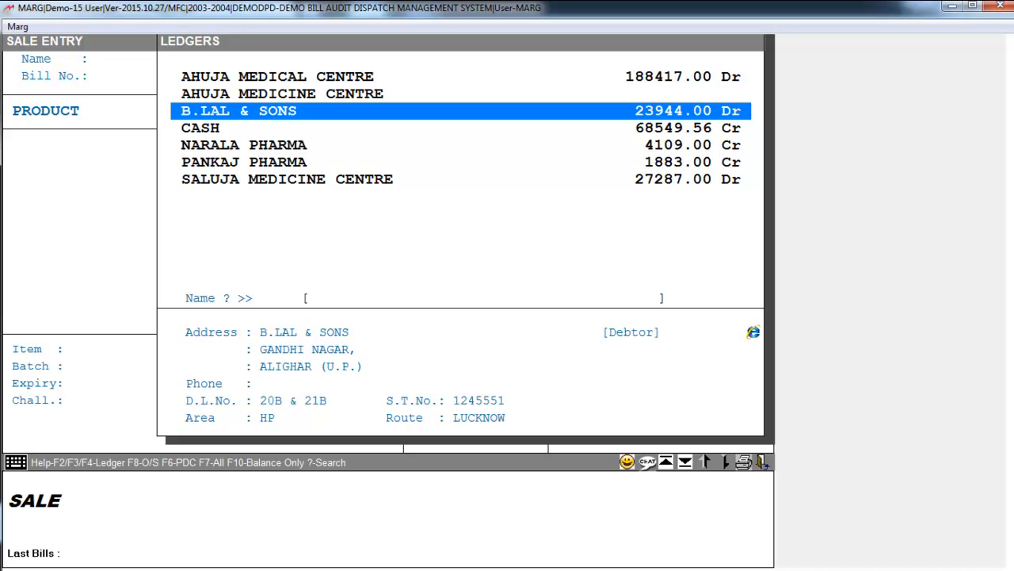
pyautogui.press('Return')
pyautogui.press('Return')
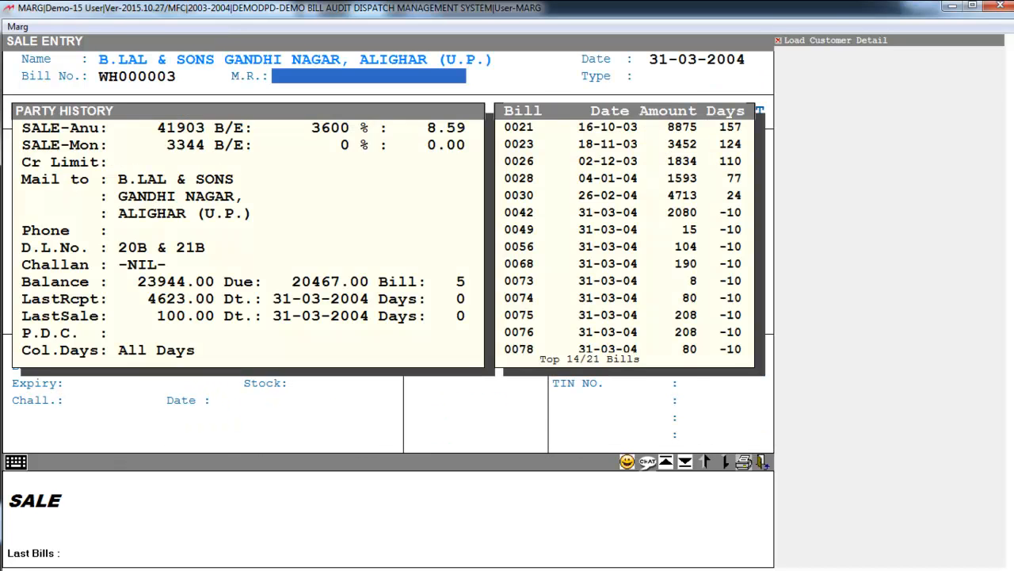
pyautogui.press('Return')
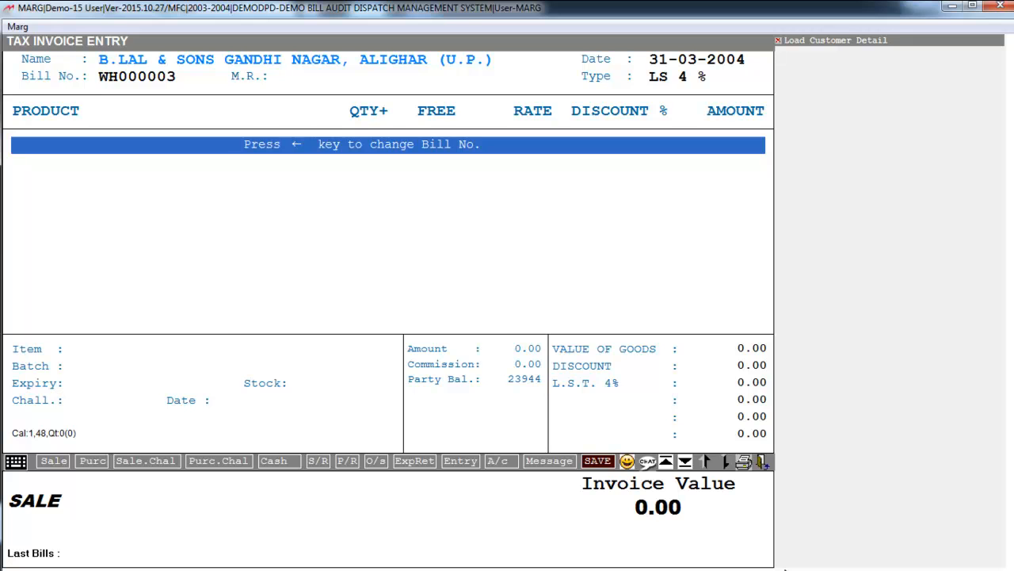
# Add item 9030 TEST from batch 41 to the wholesale bill with quantity 1 and rate 100
pyautogui.press('Return')
pyautogui.press('Return')
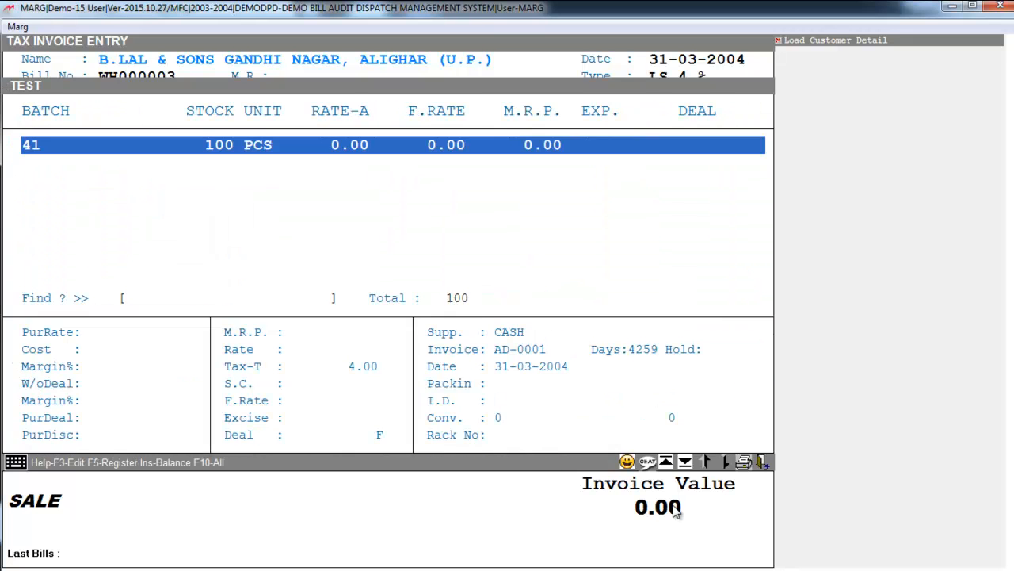
pyautogui.press('Return')
pyautogui.write('1')
pyautogui.press('Return')
pyautogui.press('Return')
pyautogui.write('100')
pyautogui.press('Return')
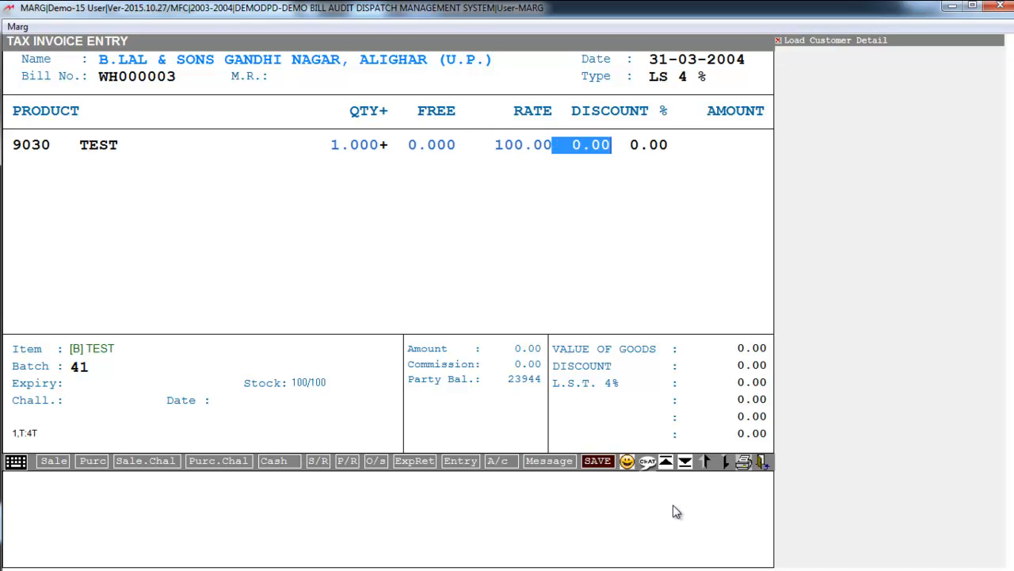
pyautogui.press('Return')
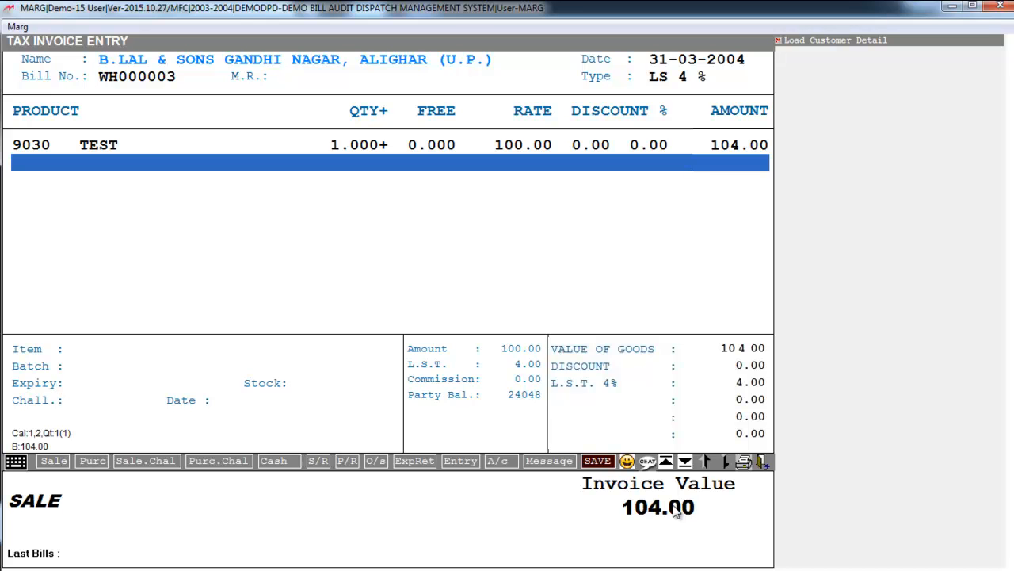
# Load the group schemes, accept the bill levies, and save the wholesale bill without printing it
pyautogui.press('Tab')
pyautogui.press('y')
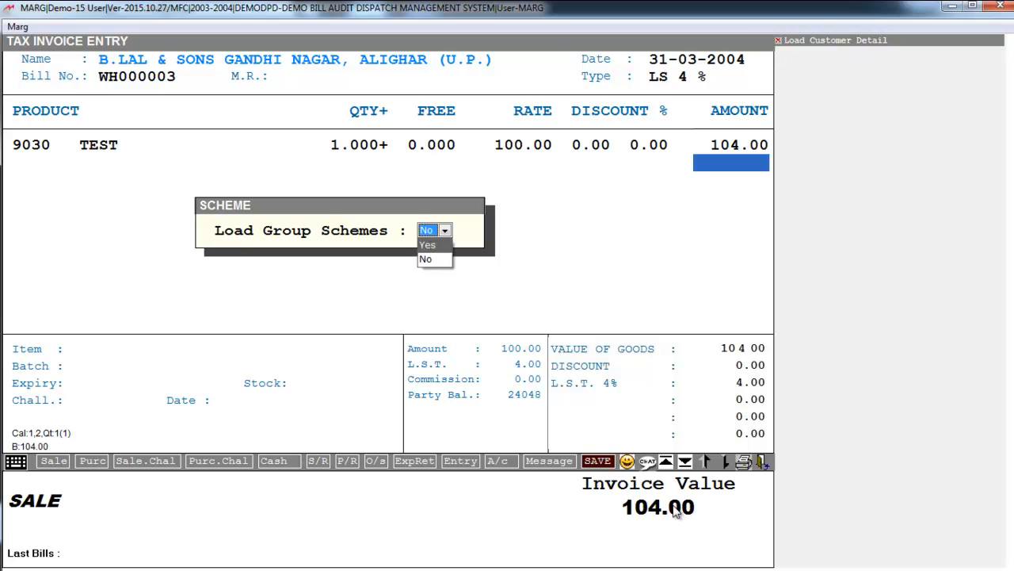
pyautogui.press('Return')
pyautogui.press('Return')
pyautogui.press('Return')
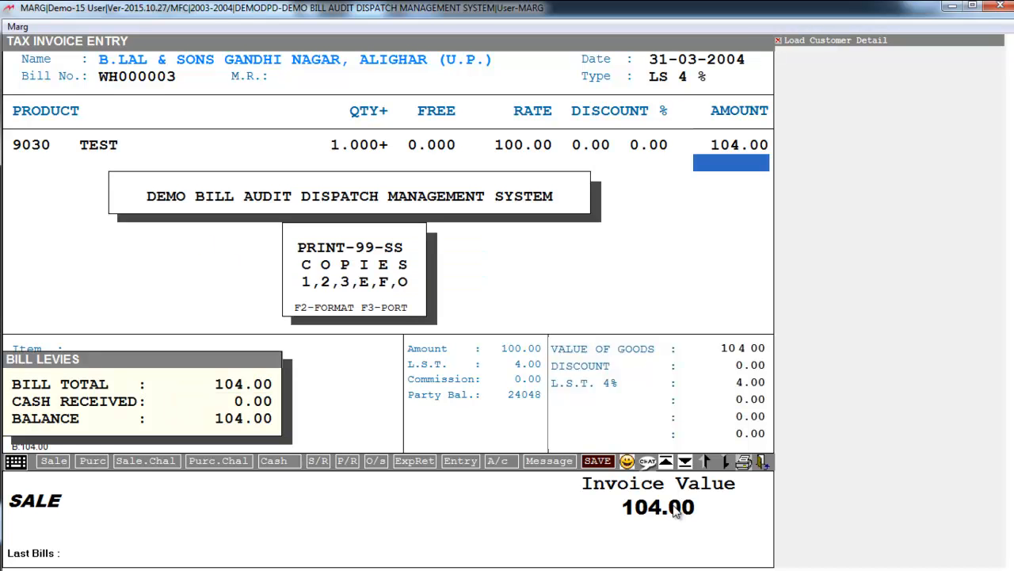
pyautogui.press('Escape')
pyautogui.press('Escape')
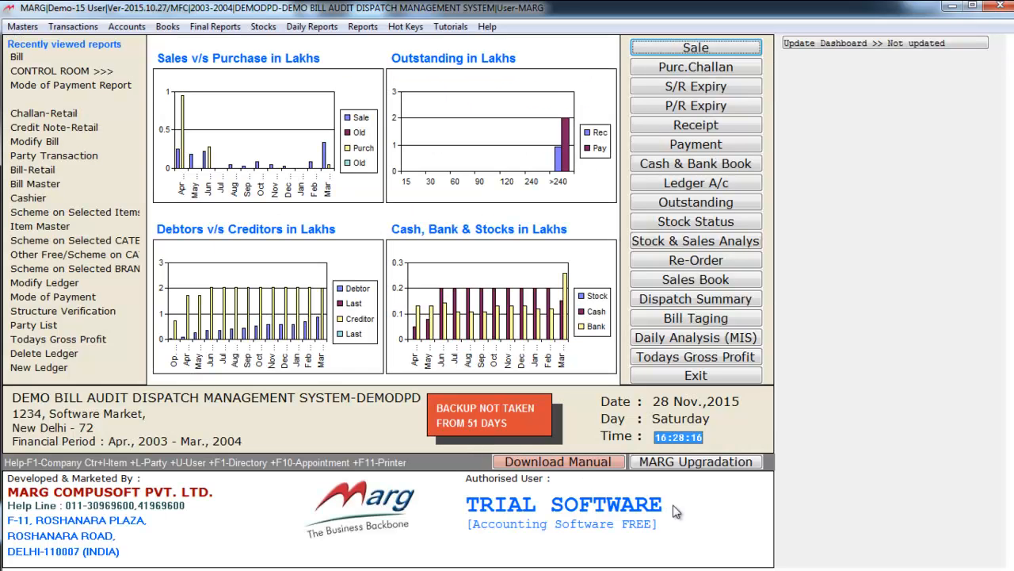
# Start a sale bill in the RETAIL series for B.LAL & SONS with no M.R. and type LS 4 %
pyautogui.press('Return')
pyautogui.press('Return')
pyautogui.press('Up')
pyautogui.press('Return')
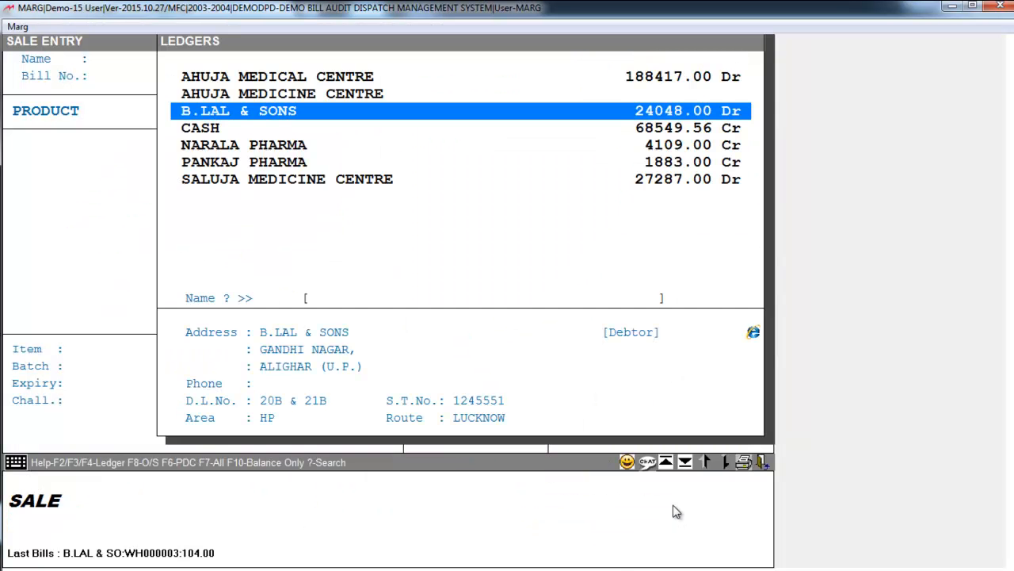
pyautogui.press('Return')
pyautogui.press('Return')
pyautogui.press('Return')
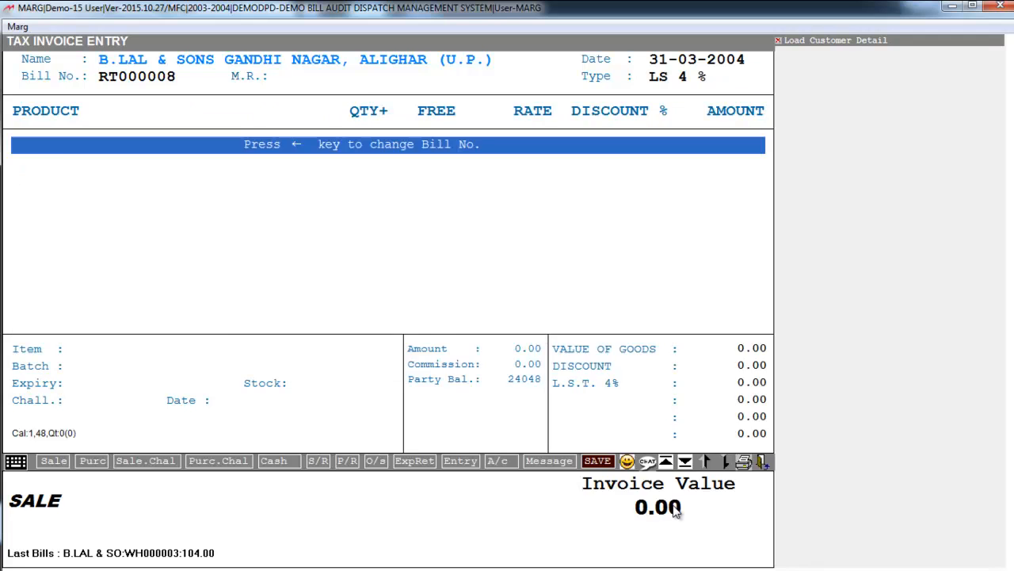
# Add item 9030 TEST from batch 41 to the retail bill with quantity 1 and rate 100
pyautogui.write('TEST')
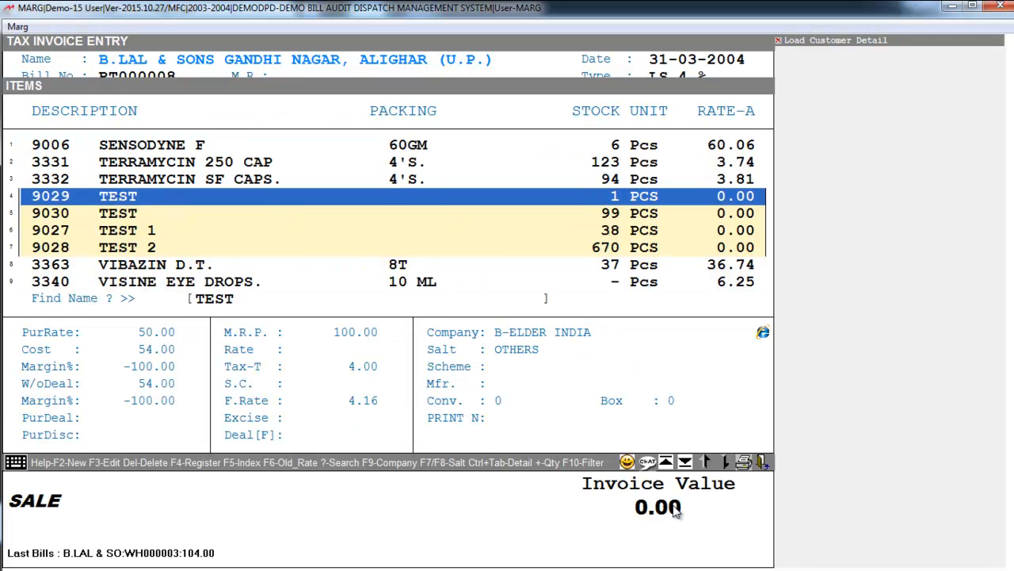
pyautogui.press('Down')
pyautogui.press('Return')
pyautogui.press('Return')
pyautogui.write('1')
pyautogui.press('Return')
pyautogui.press('Return')
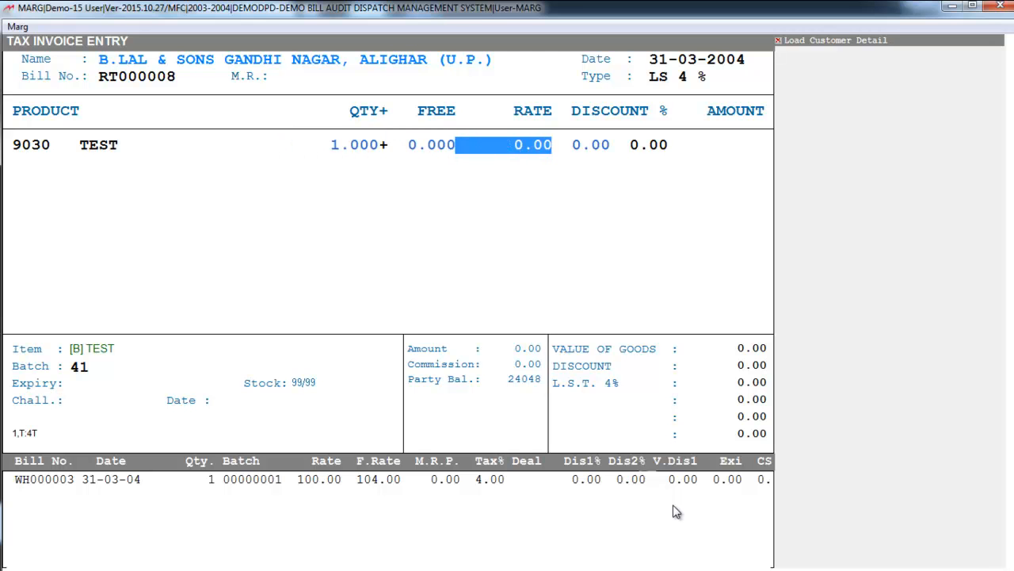
pyautogui.write('100 .')
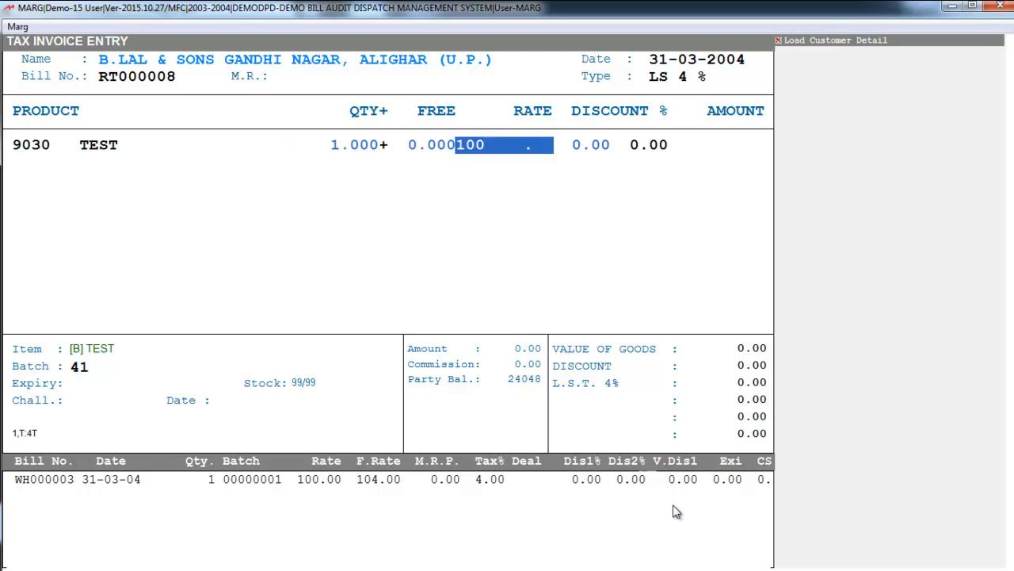
pyautogui.press('Return')
pyautogui.press('Return')
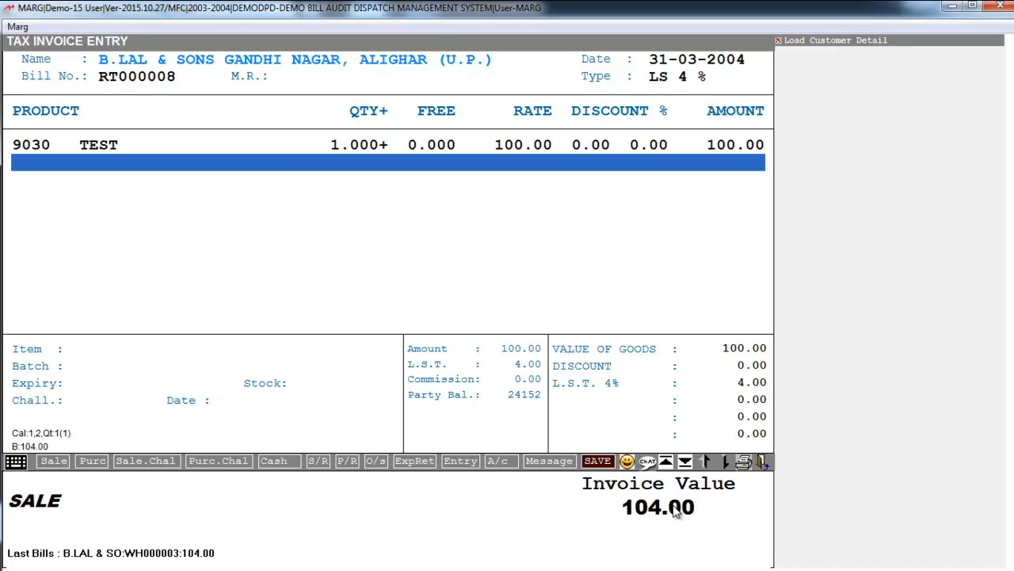
# Discard the retail bill without saving and leave the sale entry
pyautogui.press('Escape')
pyautogui.press('Right')
pyautogui.press('Return')
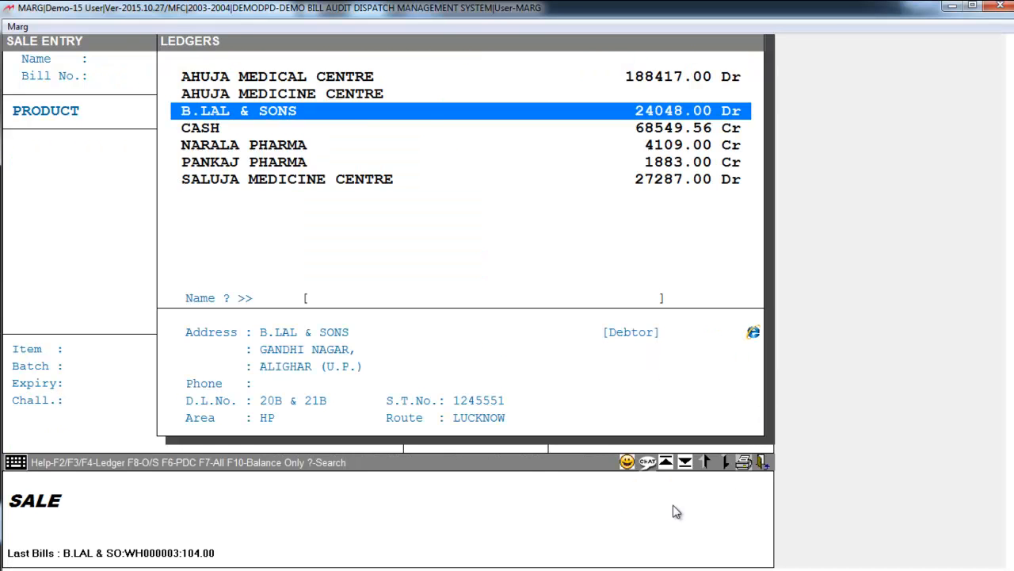
pyautogui.press('Escape')
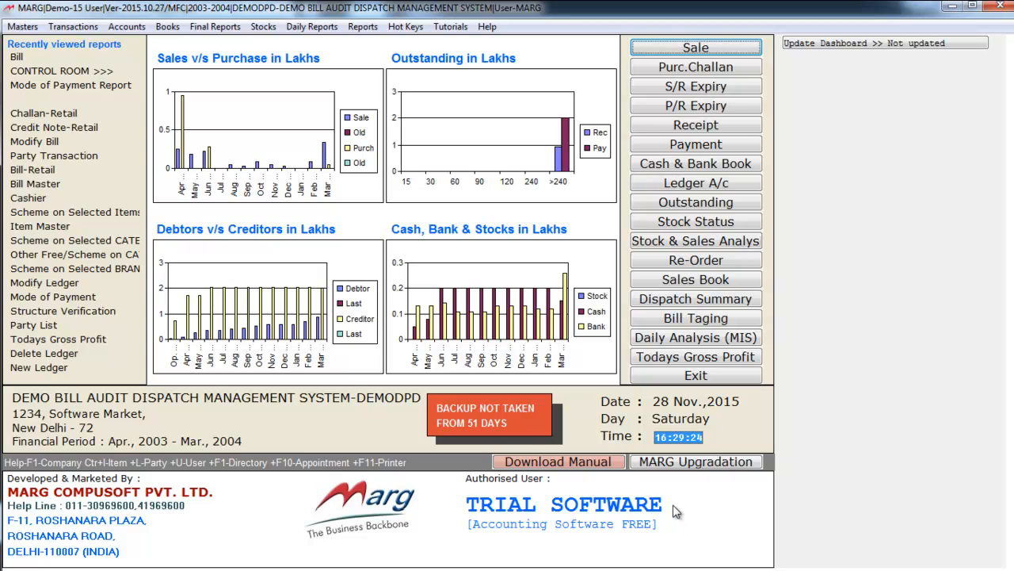
# Start another RETAIL series bill for B.LAL & SONS and bring up the list of M.R. names
pyautogui.hotkey('alt', 'n')
pyautogui.press('Return')
pyautogui.press('Return')
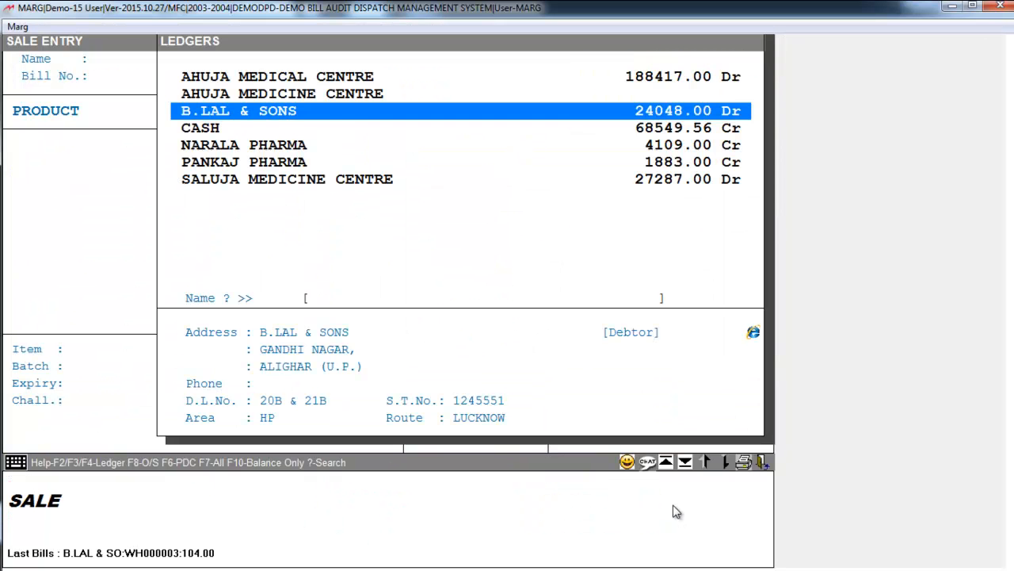
pyautogui.press('Return')
pyautogui.press('Return')
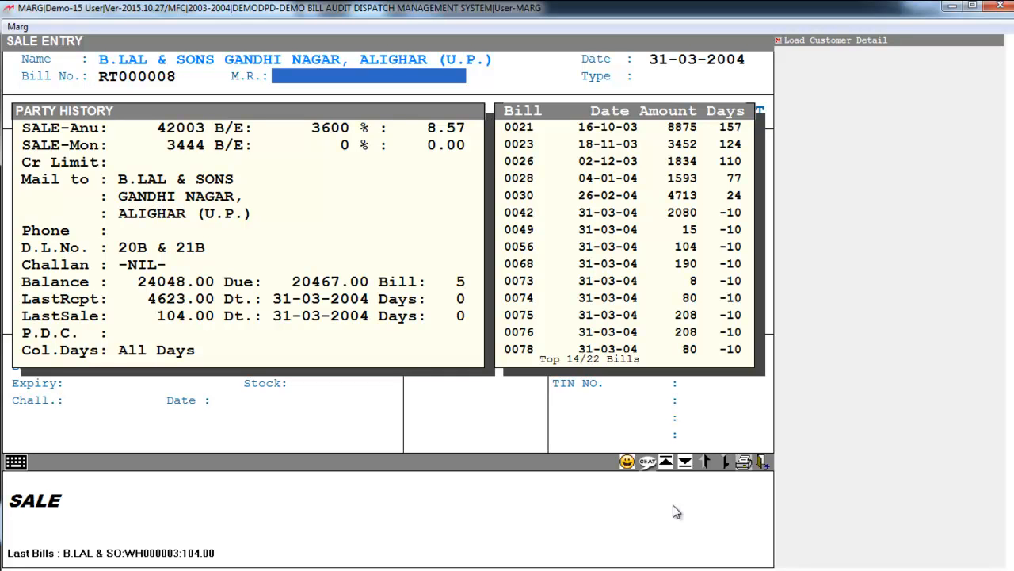
pyautogui.press('Return')
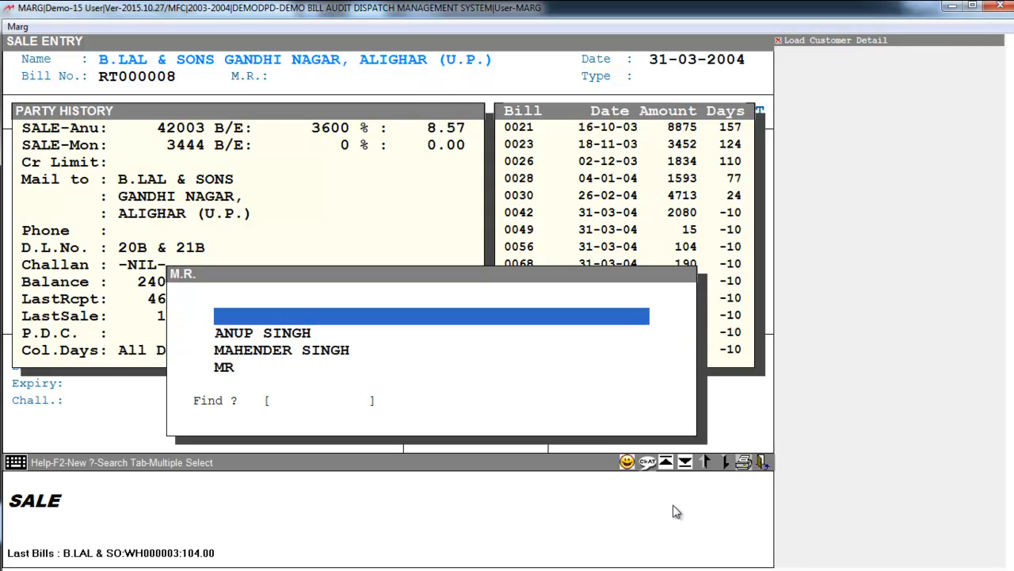
# Look through the existing entries in the M.R. list
pyautogui.press('Down')
pyautogui.press('Down')
pyautogui.press('Down')
pyautogui.press('Down')
pyautogui.press('Up')
pyautogui.press('Up')
pyautogui.press('Up')
pyautogui.press('Up')
# Create a new M.R. ledger with the representative's name, group SUNDRY CREDITORS (FIELD STAFF) and balancing method On Account
pyautogui.press('Return')
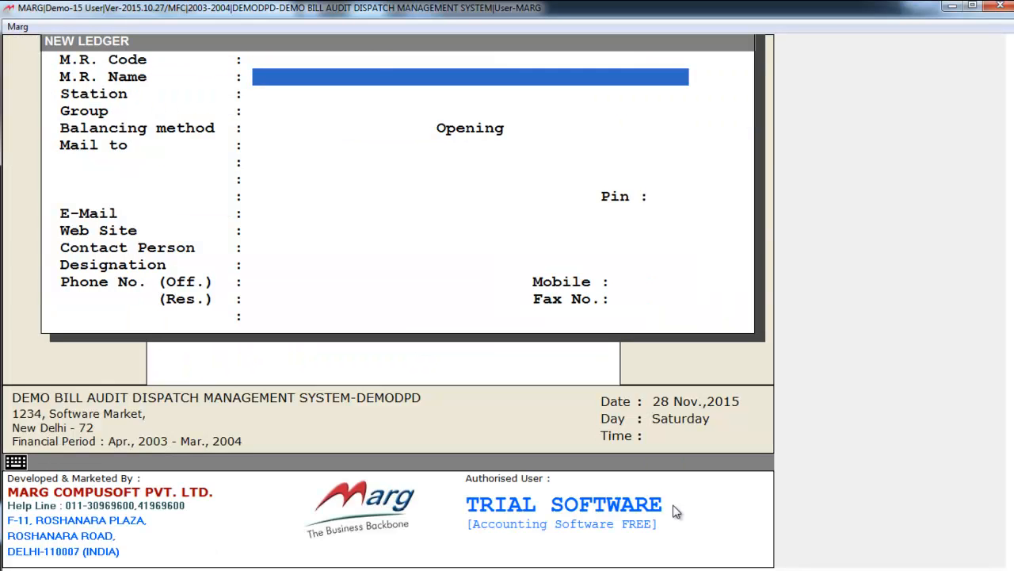
pyautogui.write('AHUJA')
pyautogui.press('Return')
pyautogui.press('Return')
pyautogui.press('Return')
pyautogui.press('Return')
pyautogui.press('Return')
pyautogui.press('Return')
pyautogui.press('Return')
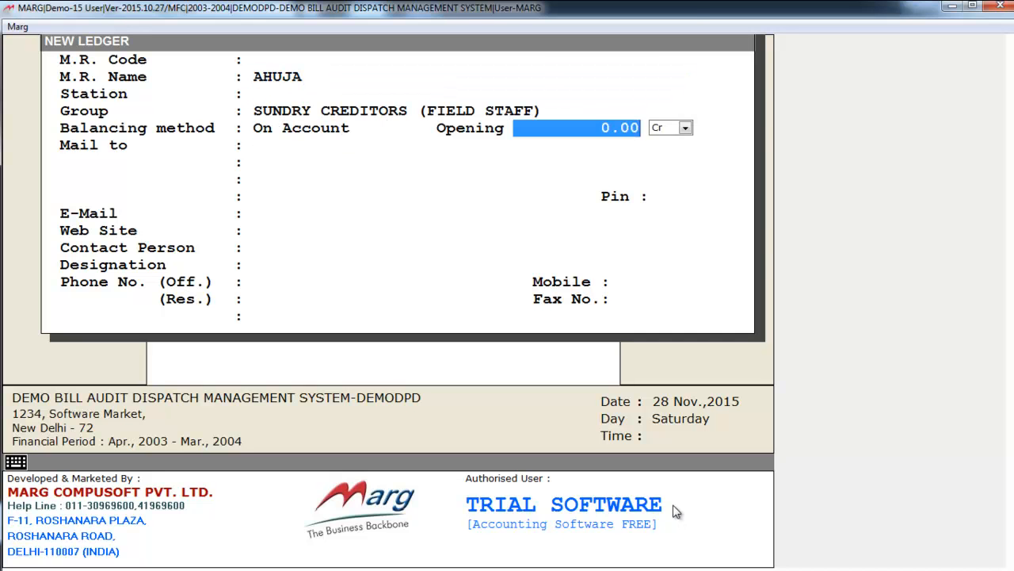
# Save the M.R. ledger with a 0.00 Cr opening and no further contact details, and highlight it in the M.R. list
pyautogui.press('Return')
pyautogui.press('Return')
pyautogui.press('Return')
pyautogui.press('Return')
pyautogui.press('Return')
pyautogui.press('Return')
pyautogui.press('Return')
pyautogui.press('Return')
pyautogui.press('Return')
pyautogui.press('Return')
pyautogui.press('Return')
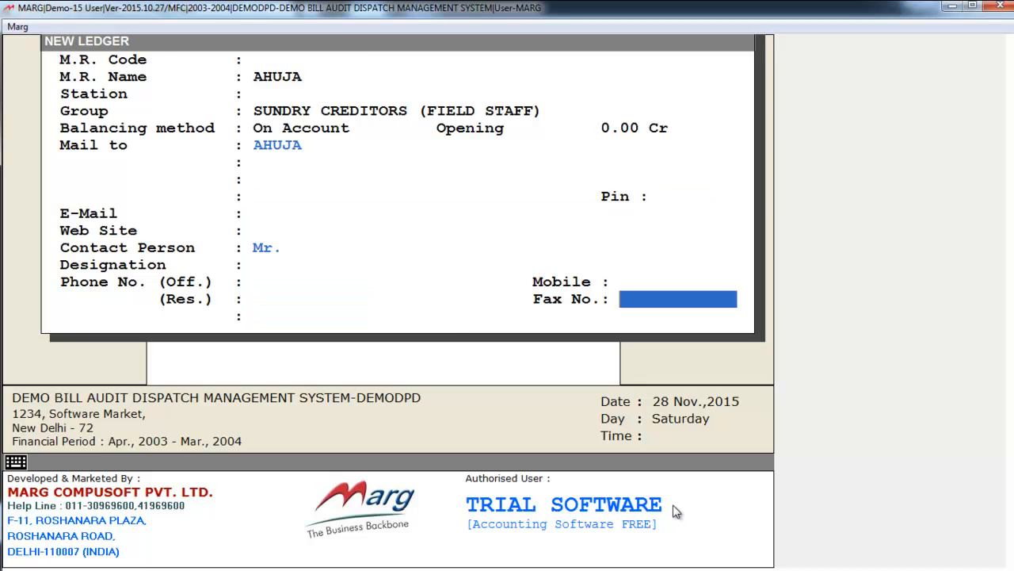
pyautogui.press('Escape')
pyautogui.press('Down')
pyautogui.press('Down')
pyautogui.press('Up')
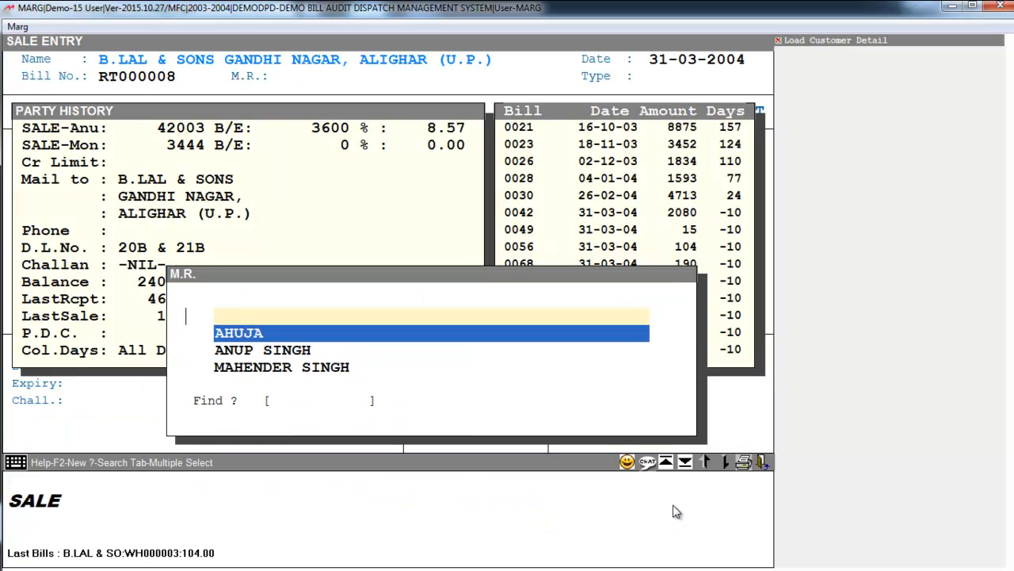
# Leave the unfinished sale bill and choose the B.LAL & SONS ledger for modification
pyautogui.press('Escape')
pyautogui.press('Escape')
pyautogui.press('alt')
pyautogui.press('Down')
pyautogui.press('Right')
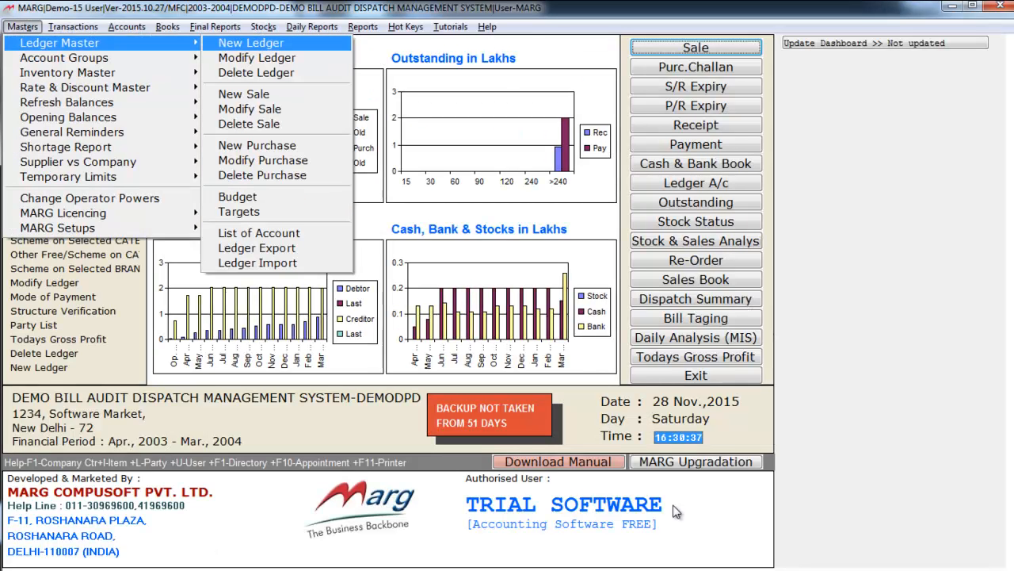
pyautogui.press('Down')
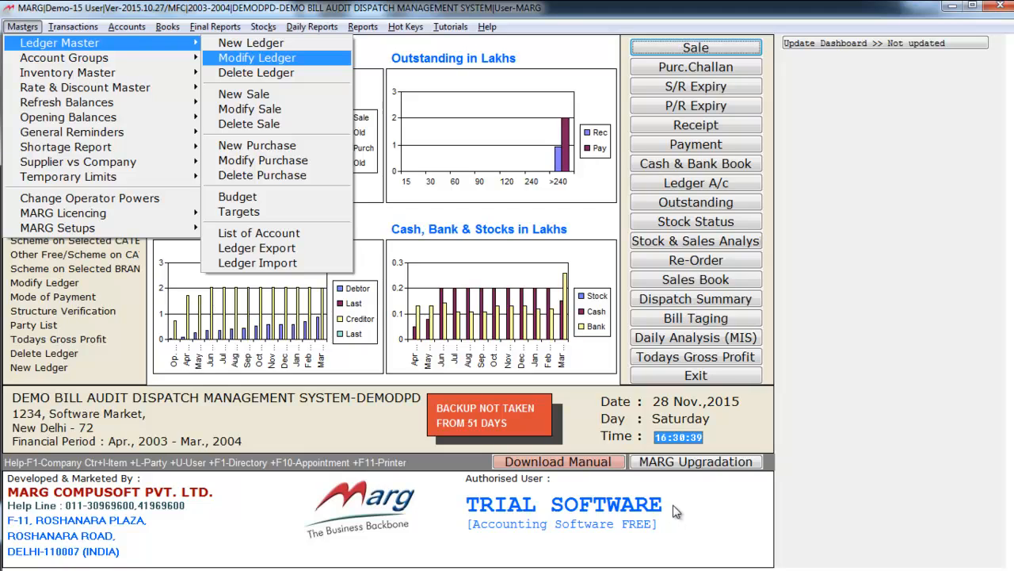
pyautogui.press('Return')
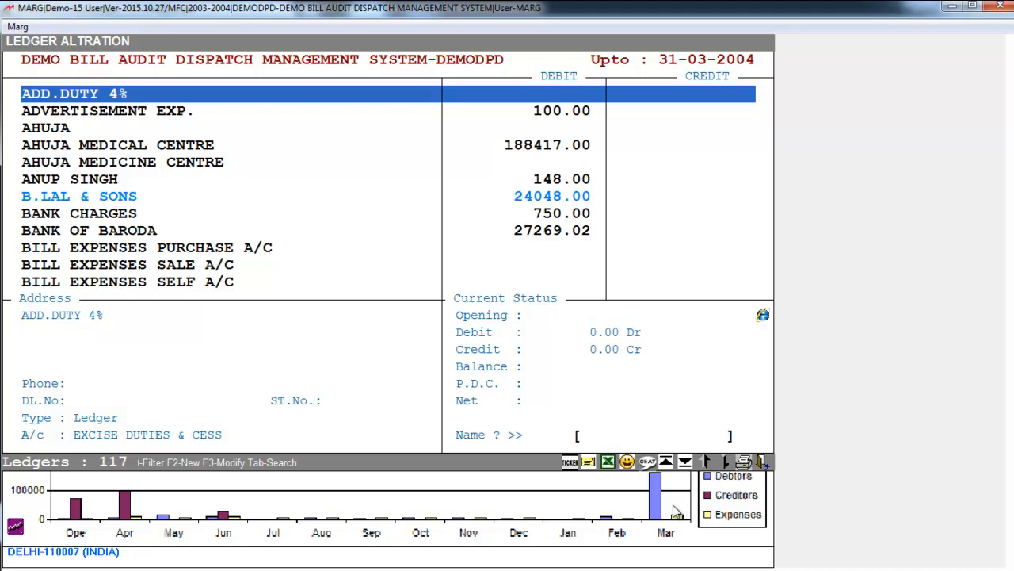
pyautogui.write('B')
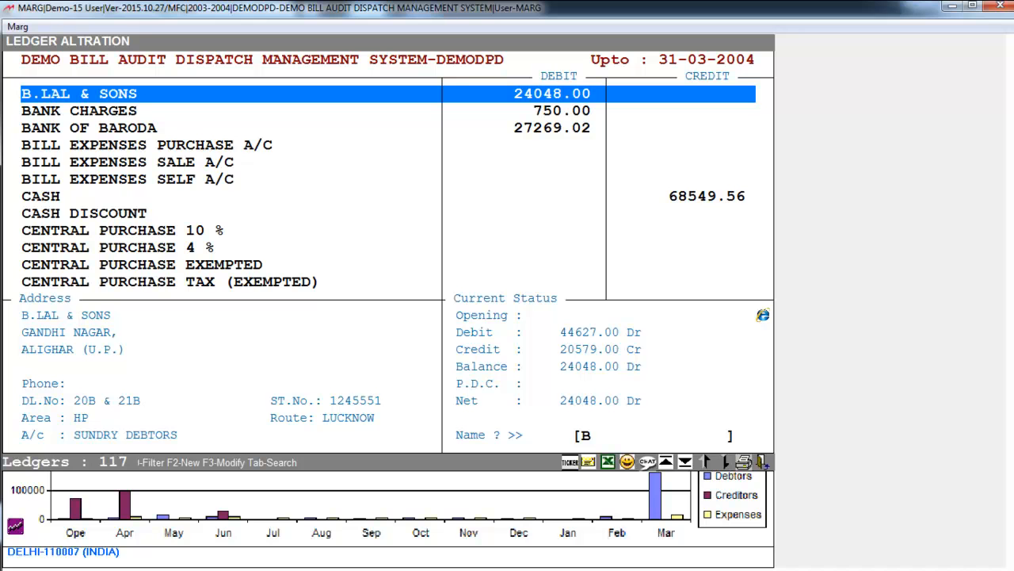
pyautogui.press('Return')
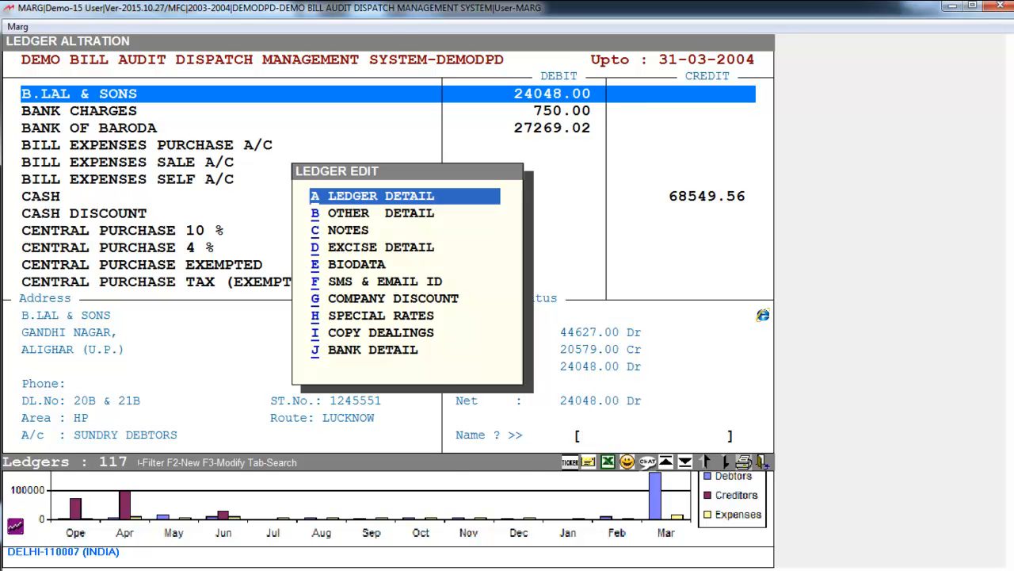
# Go through the ledger details of B.LAL & SONS and set M.R. to No to open its series-wise M.R. list
pyautogui.press('Return')
pyautogui.press('Return')
pyautogui.press('Return')
pyautogui.press('Return')
pyautogui.press('Return')
pyautogui.press('Return')
pyautogui.press('Return')
pyautogui.press('Return')
pyautogui.press('Return')
pyautogui.press('Return')
pyautogui.press('Return')
pyautogui.press('Return')
pyautogui.press('Return')
pyautogui.press('Return')
pyautogui.press('Return')
pyautogui.press('Return')
pyautogui.press('Return')
pyautogui.press('Return')
pyautogui.press('Return')
pyautogui.press('Return')
pyautogui.press('Return')
pyautogui.press('Return')
pyautogui.press('Return')
pyautogui.press('Return')
pyautogui.press('Return')
pyautogui.press('Return')
pyautogui.press('Return')
pyautogui.press('Return')
pyautogui.press('Return')
pyautogui.press('Return')
pyautogui.press('Return')
pyautogui.press('Return')
pyautogui.press('space')
pyautogui.press('Up')
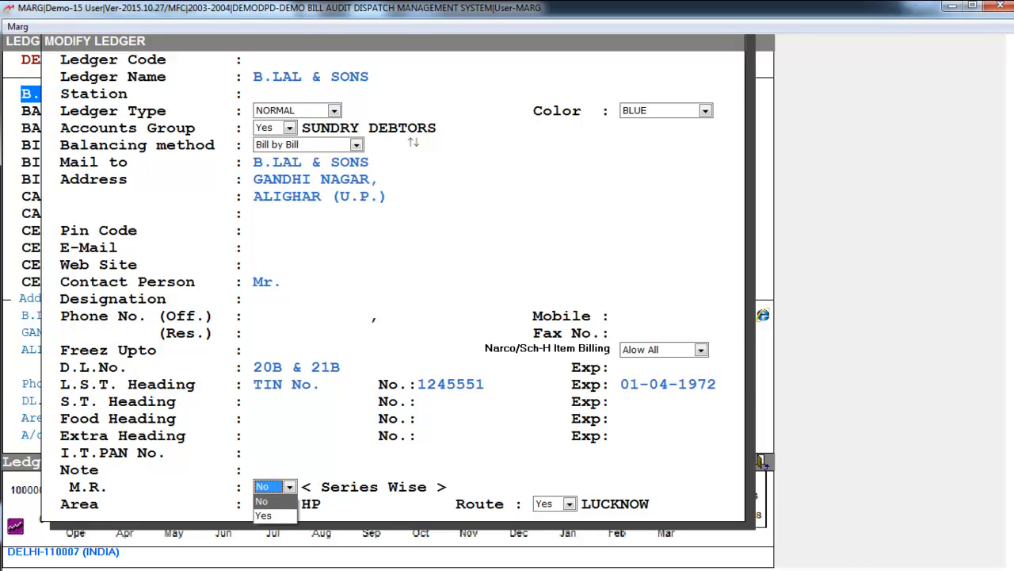
pyautogui.press('Return')
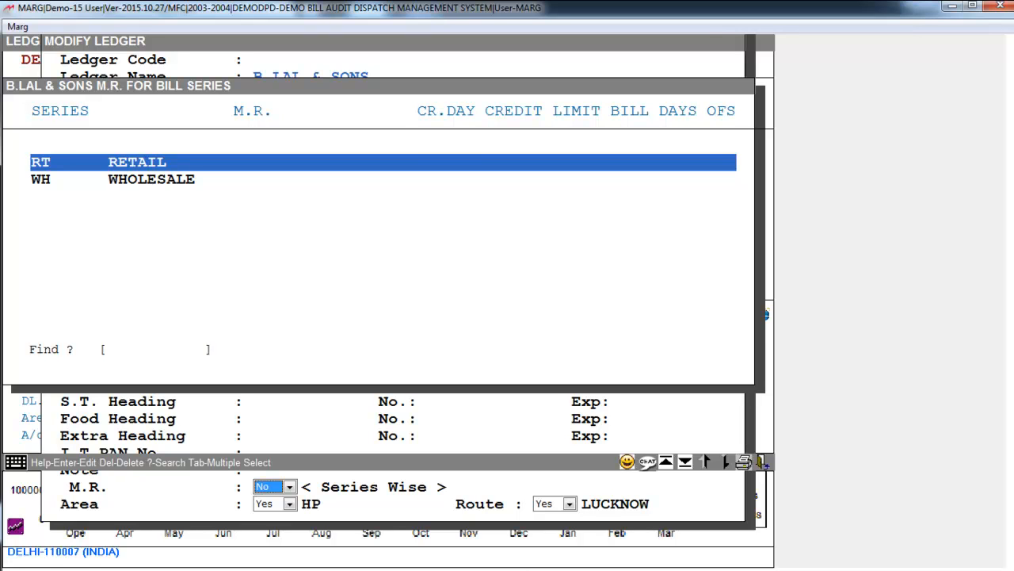
# Assign the first named M.R. ledger to the RETAIL series, keeping credit days 0, credit limit 0.00, bills 0, days 0 and OFS O
pyautogui.press('Return')
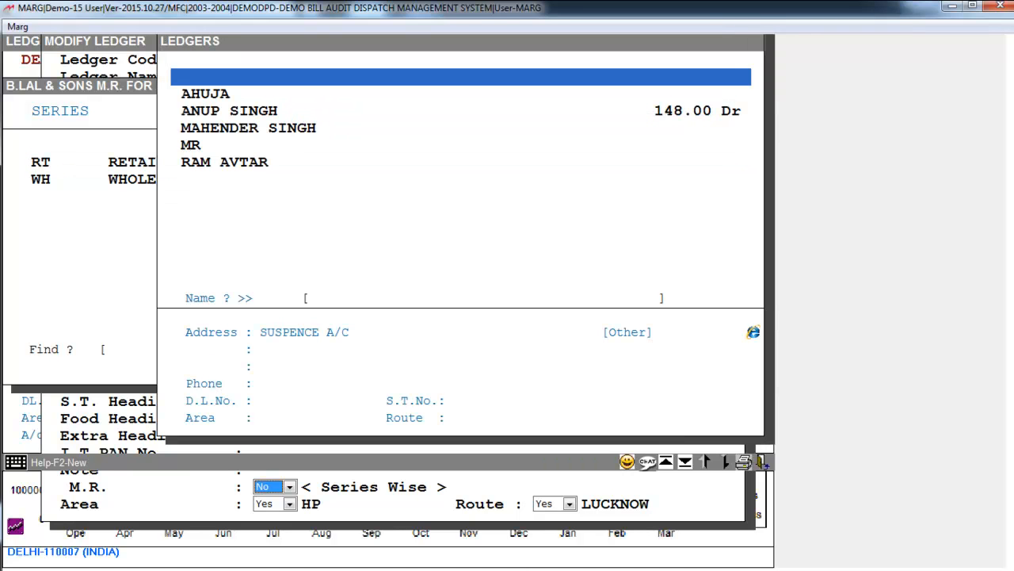
pyautogui.press('Down')
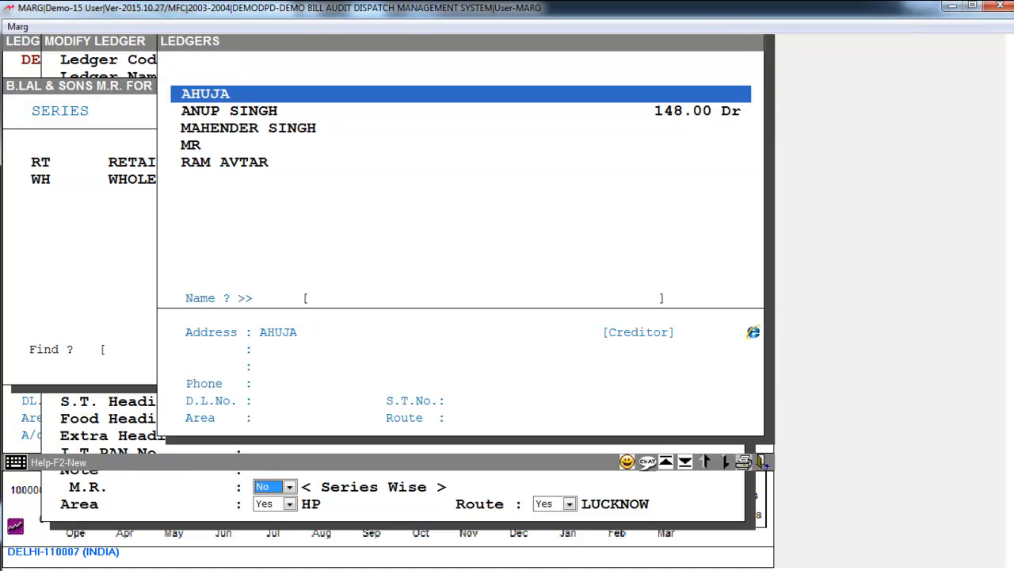
pyautogui.press('Return')
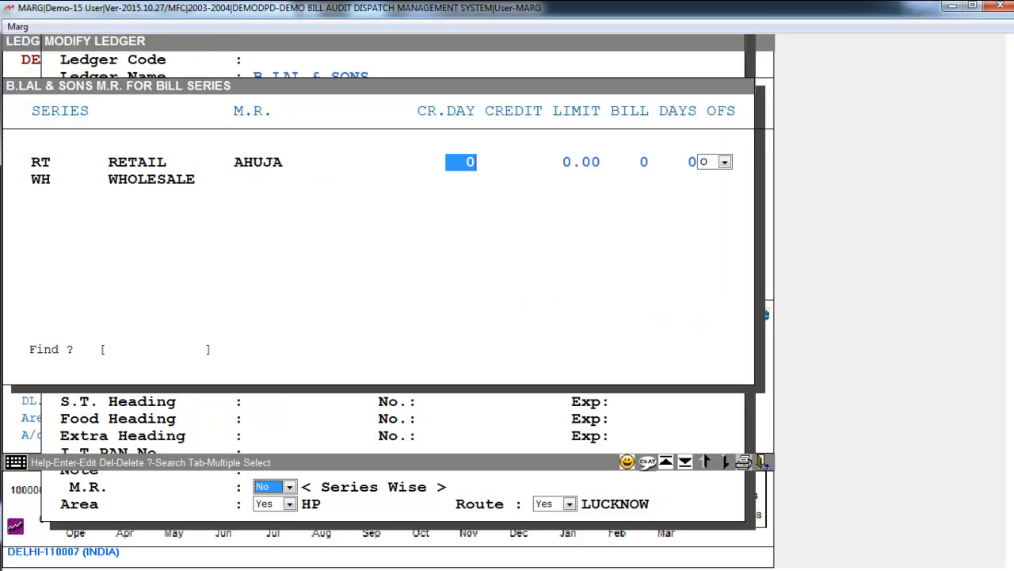
pyautogui.press('Return')
pyautogui.press('Return')
pyautogui.press('Return')
pyautogui.press('Return')
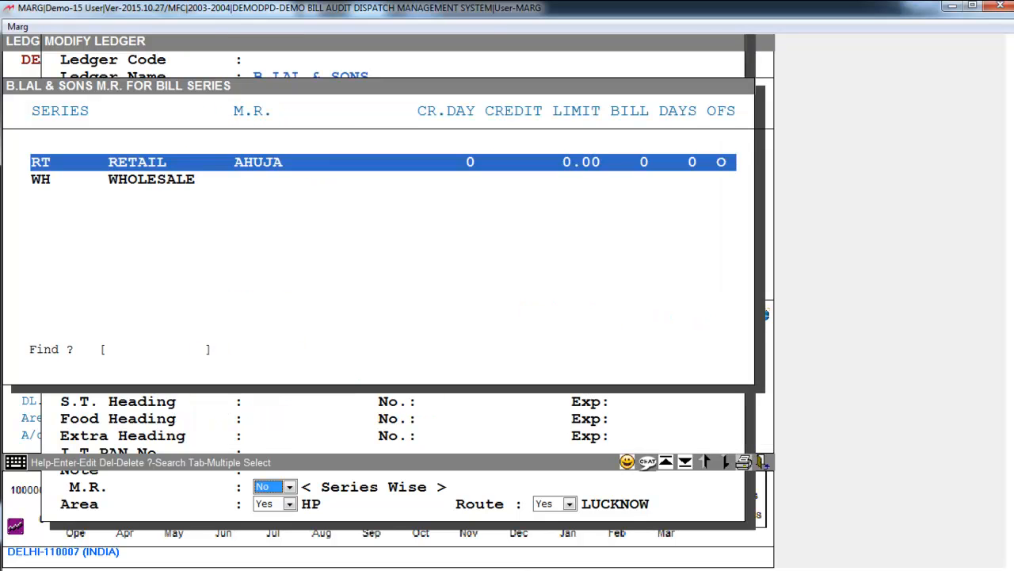
pyautogui.press('Return')
pyautogui.press('Return')
pyautogui.press('Return')
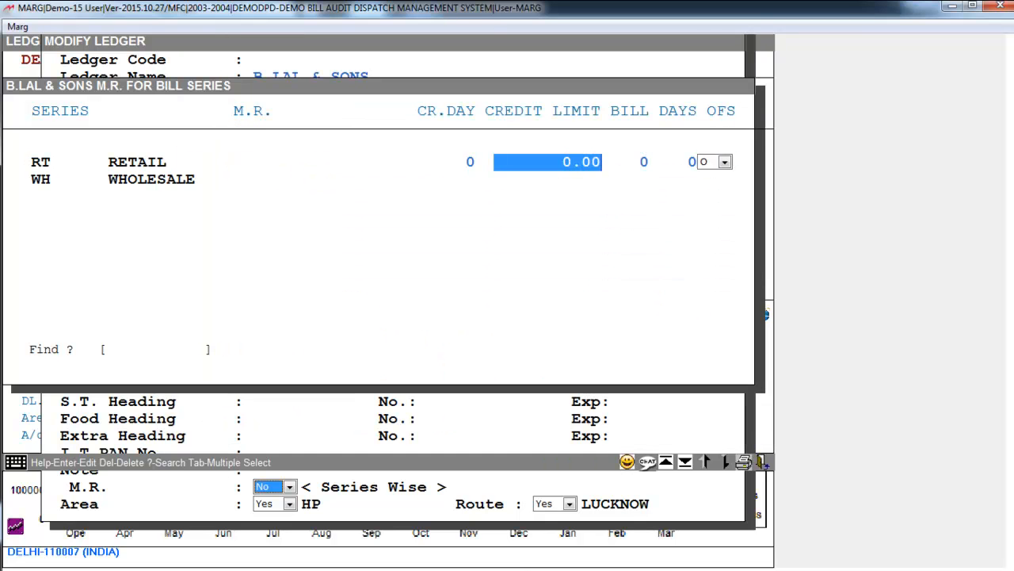
pyautogui.press('Return')
pyautogui.press('Return')
pyautogui.press('Return')
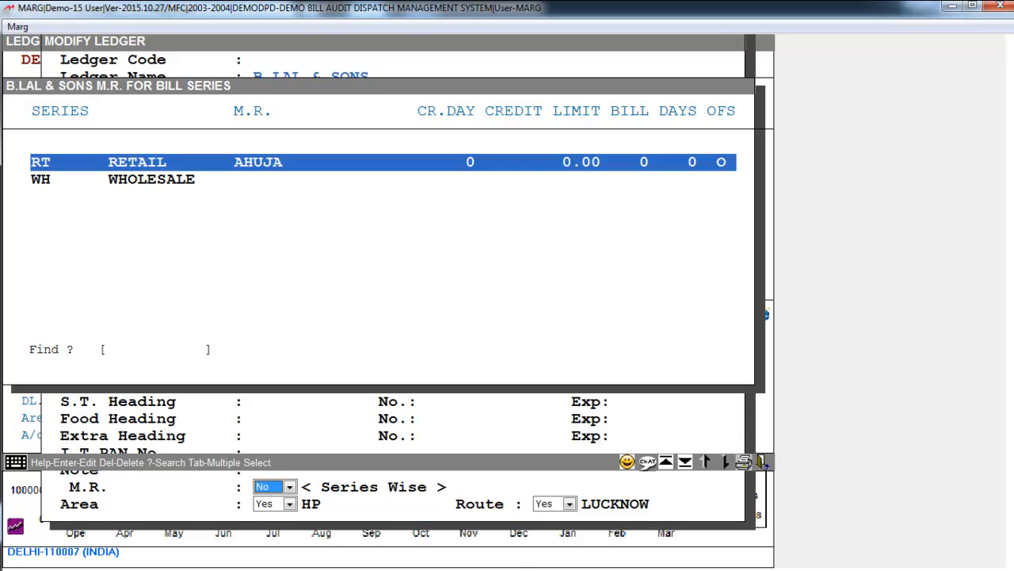
# Move to the WHOLESALE series row and close the series-wise M.R. list and the ledger windows
pyautogui.press('Down')
pyautogui.press('Up')
pyautogui.press('Delete')
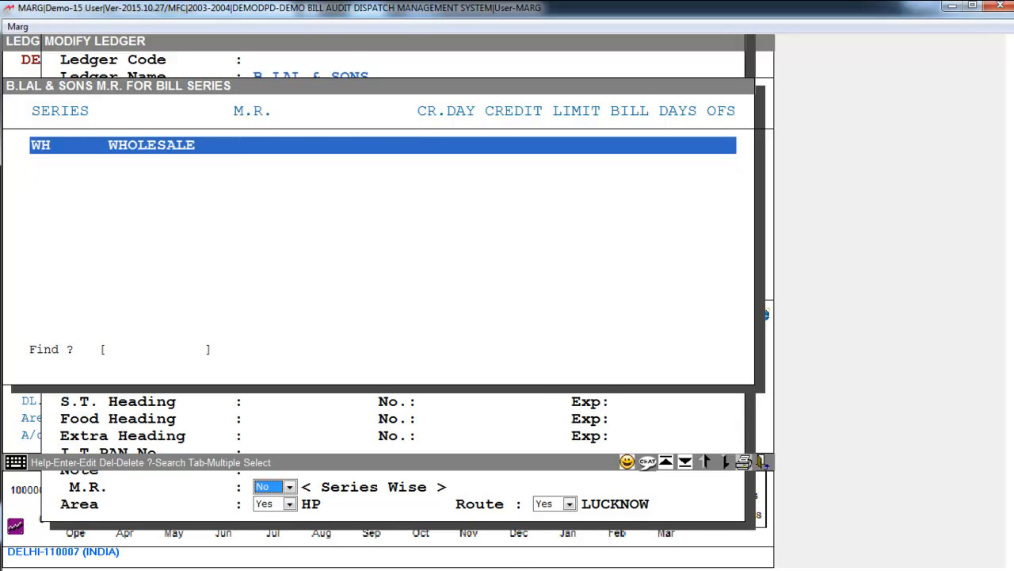
pyautogui.press('Escape')
pyautogui.press('Escape')
pyautogui.press('Escape')
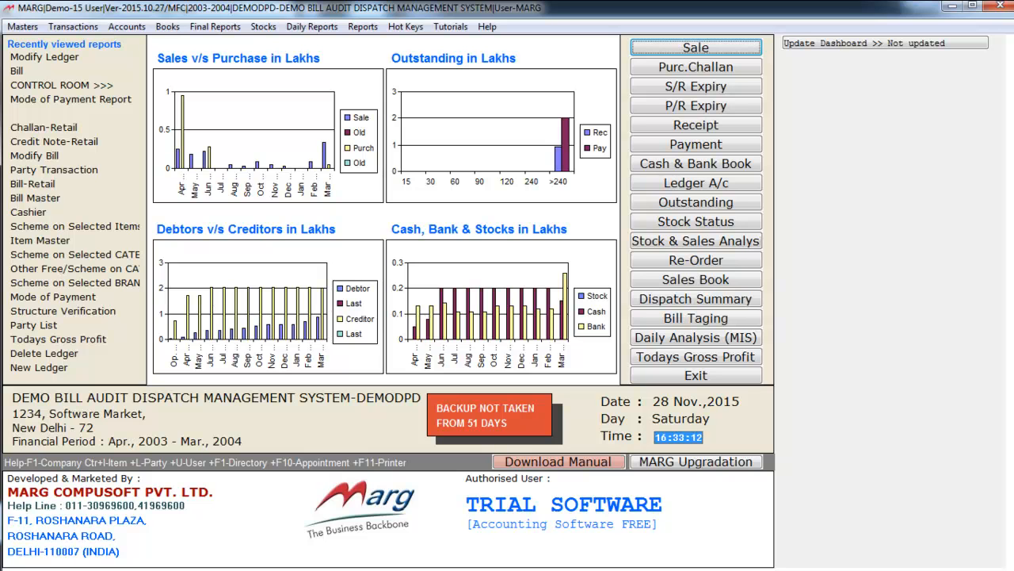
# Check the M.R. in a RETAIL series bill for B.LAL & SONS with type LS 4 %, and leave the bill unsaved
pyautogui.press('Return')
pyautogui.press('Return')
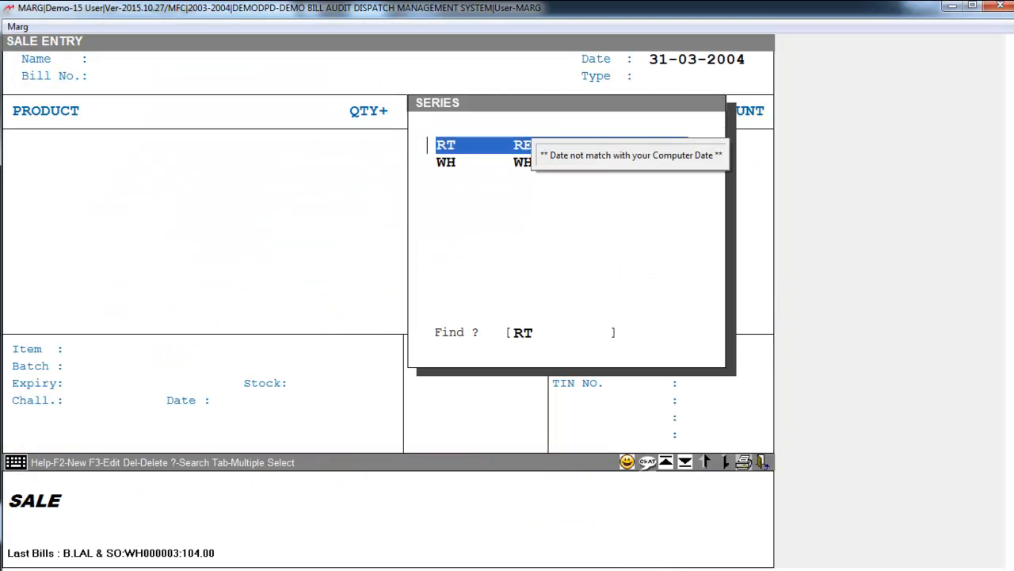
pyautogui.press('Return')
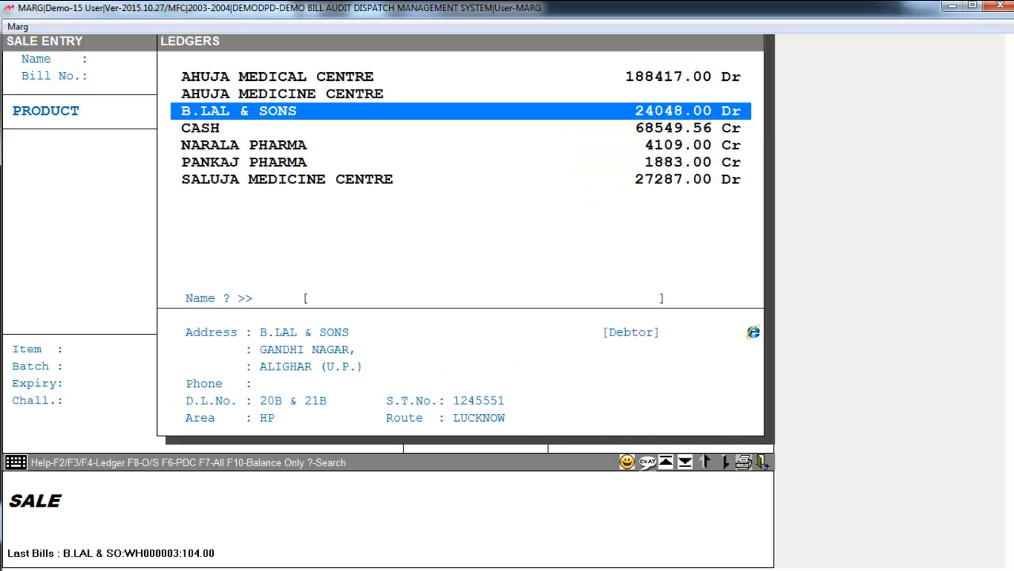
pyautogui.press('Return')
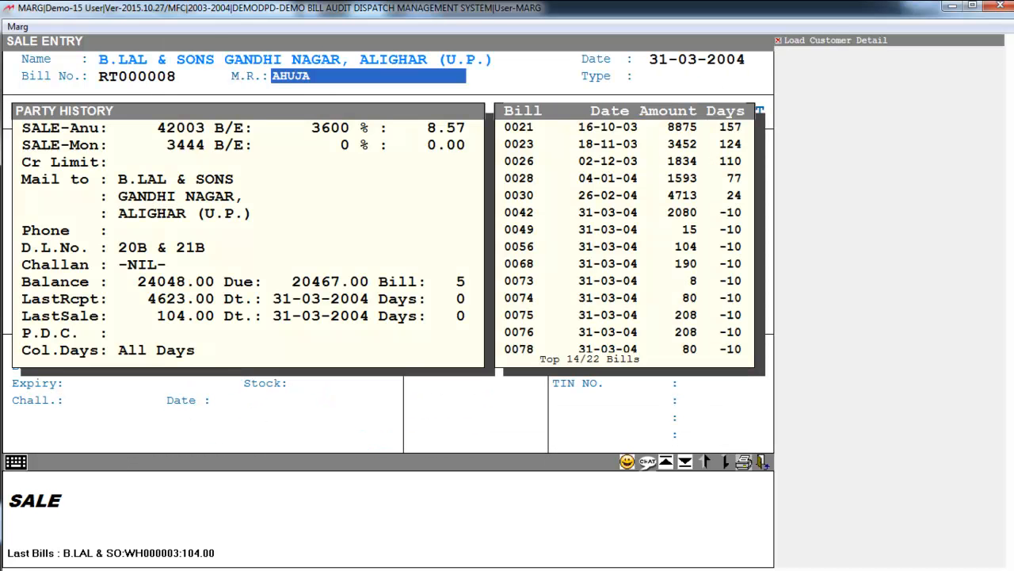
pyautogui.press('Return')
pyautogui.press('Return')
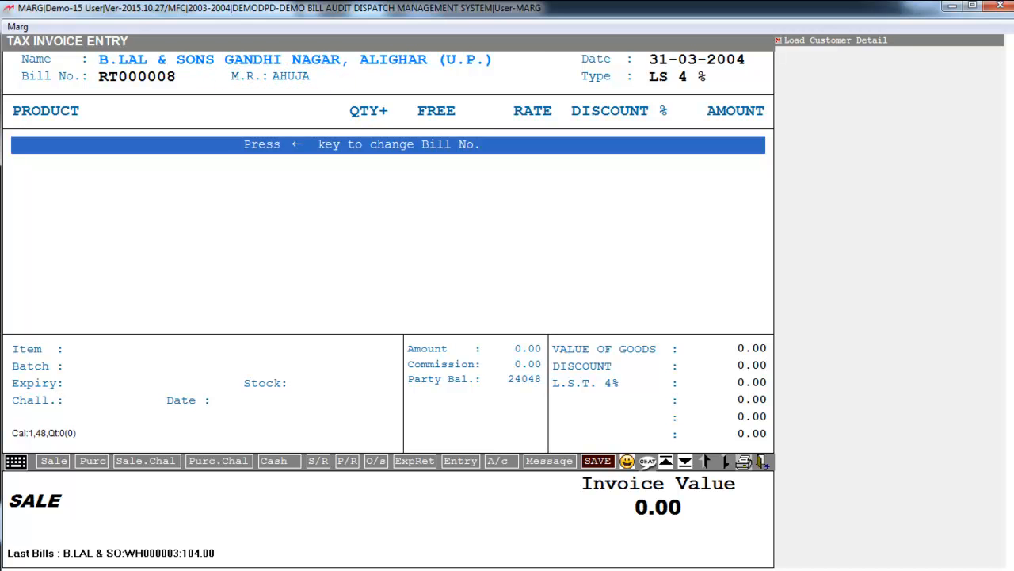
pyautogui.press('Escape')
pyautogui.press('Escape')
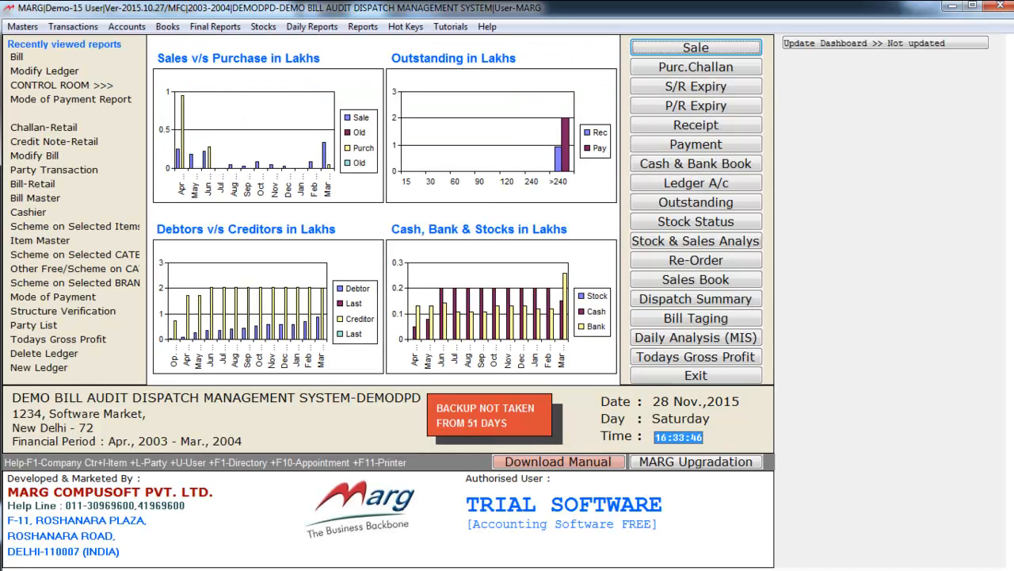